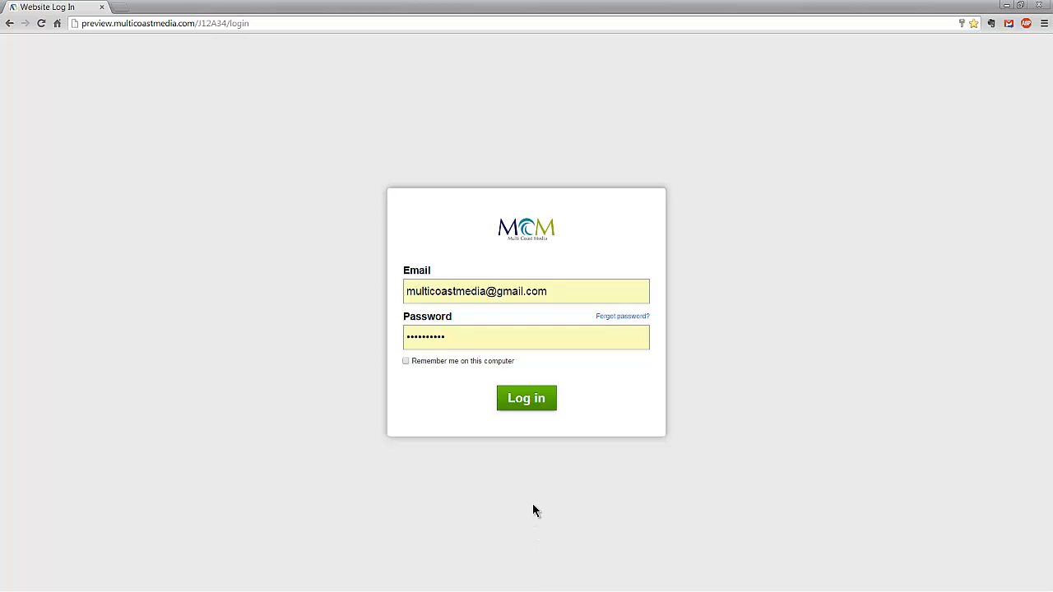
Log in to the website account and switch the Website Traffic chart to Unique Visitors.
click(529, 400)
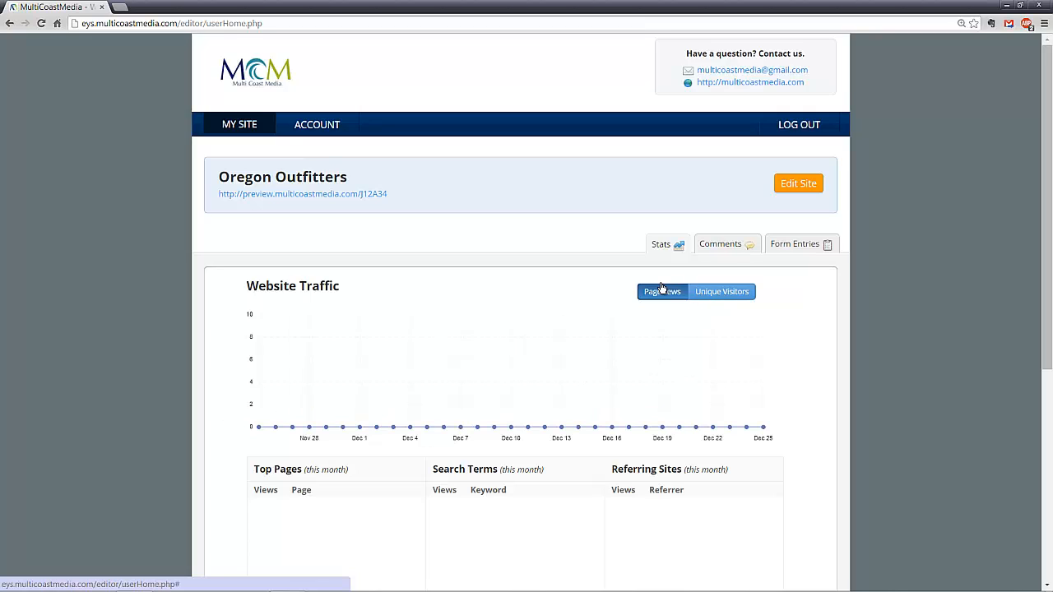
click(706, 293)
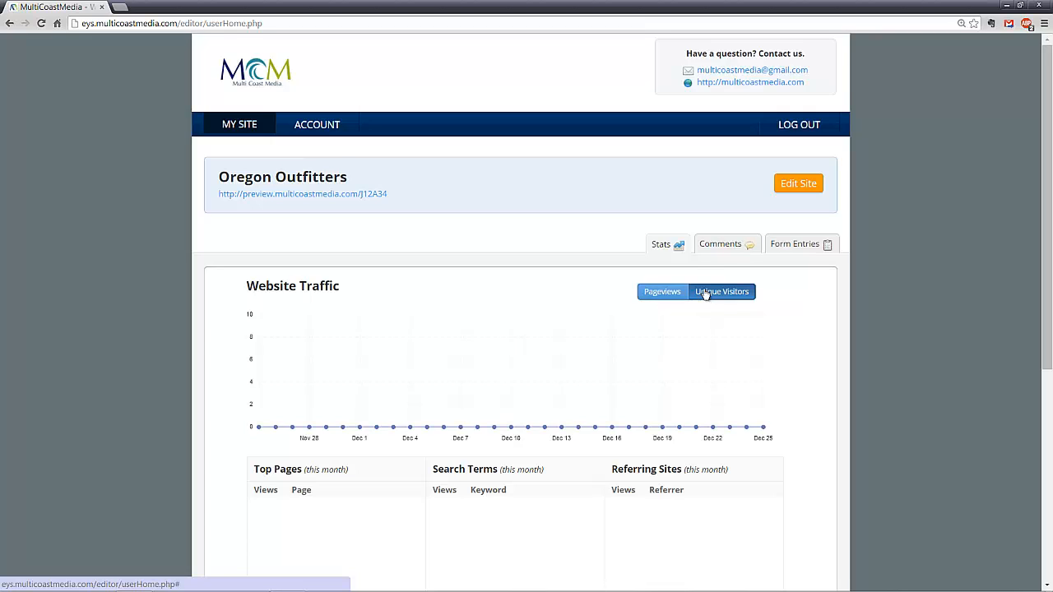
Review the site's Fashion Blog comments and its form entries, dismissing the Windows color scheme message.
click(719, 245)
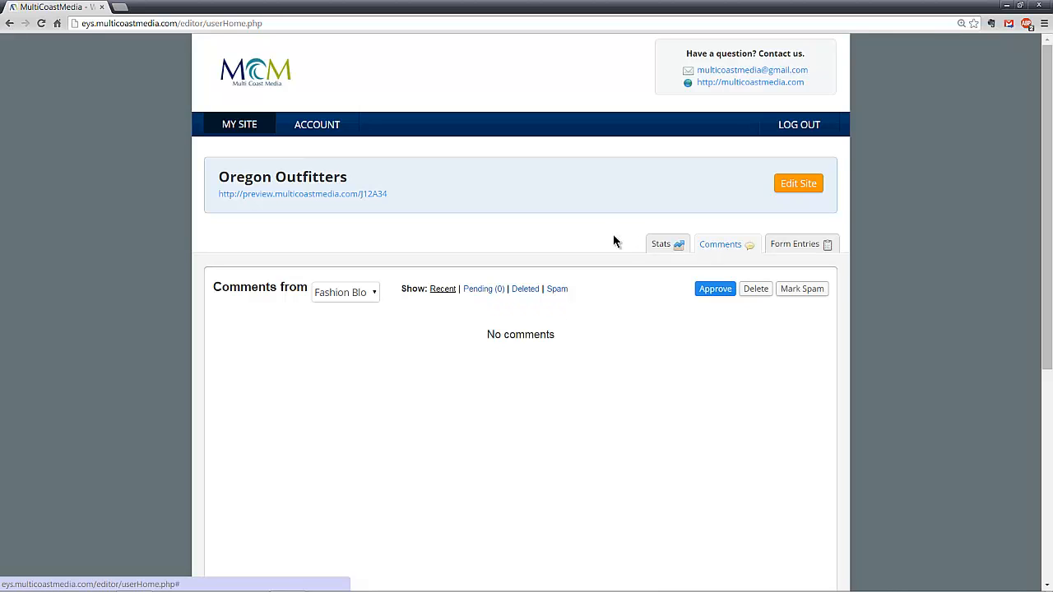
click(373, 295)
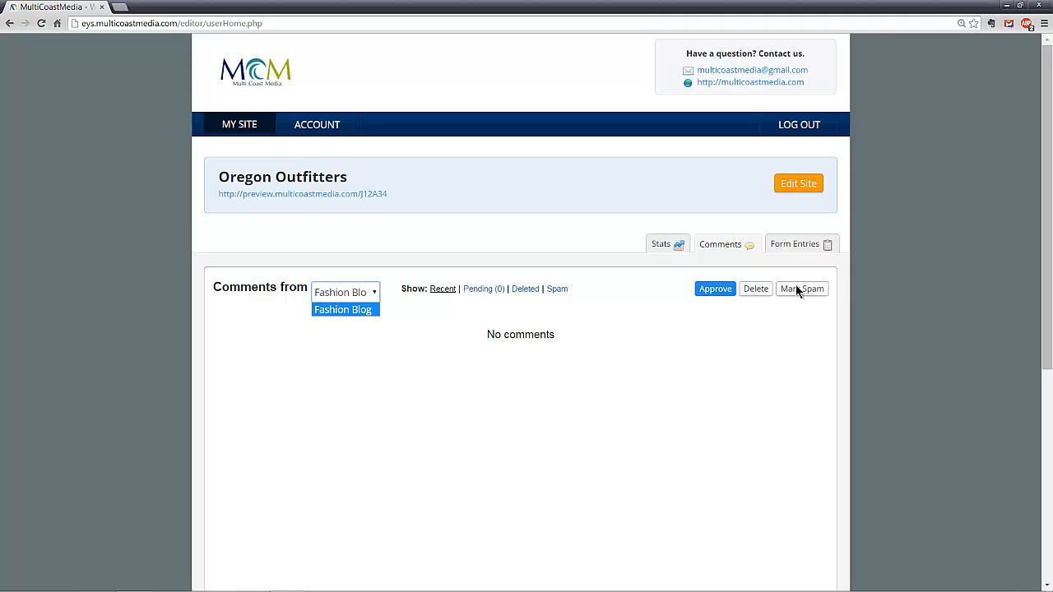
click(734, 240)
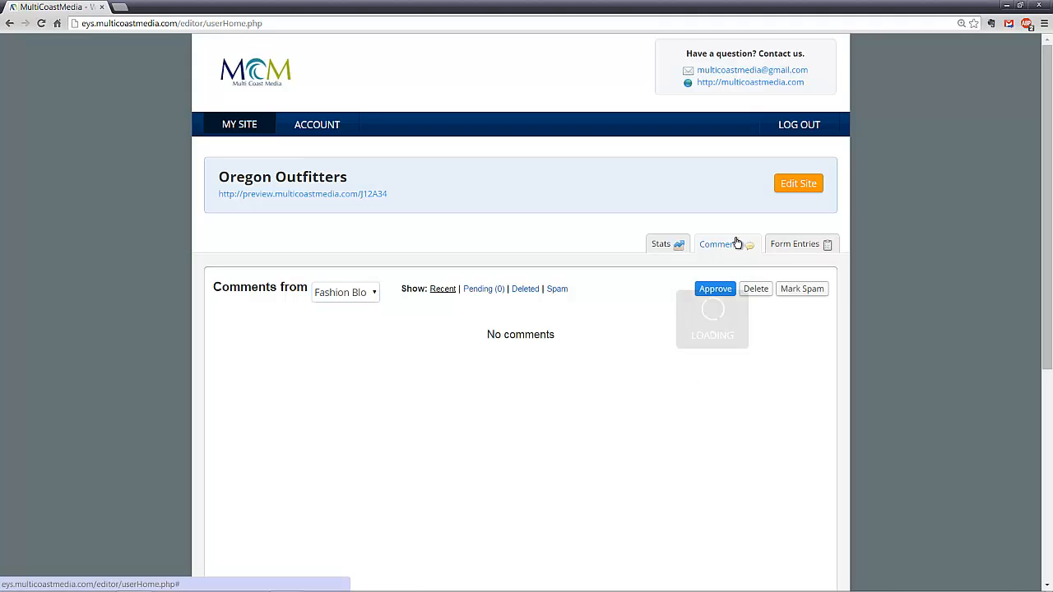
click(796, 247)
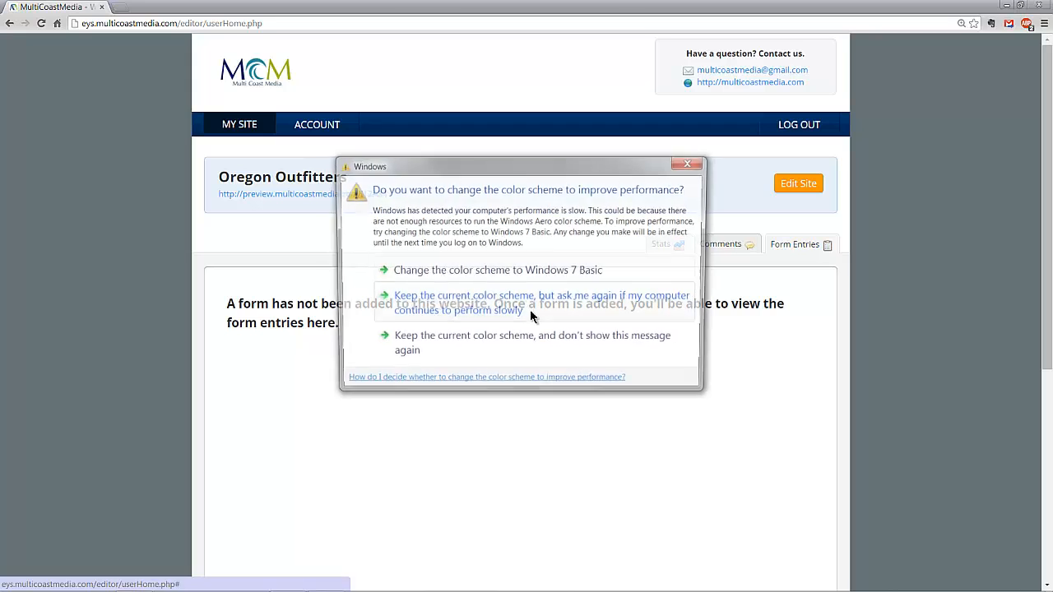
click(688, 162)
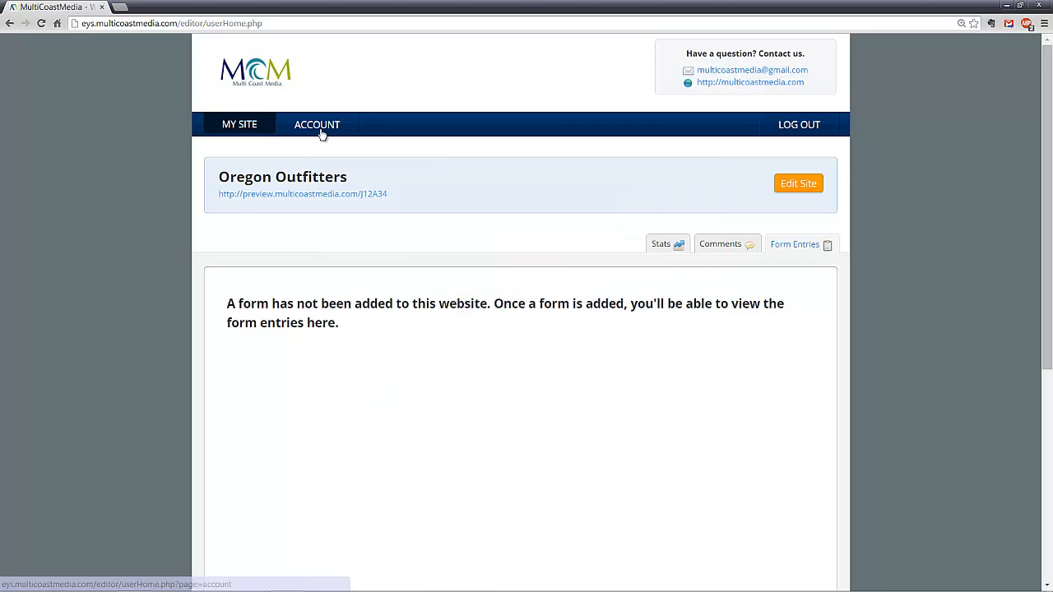
View the general account settings and return to the site overview.
click(320, 132)
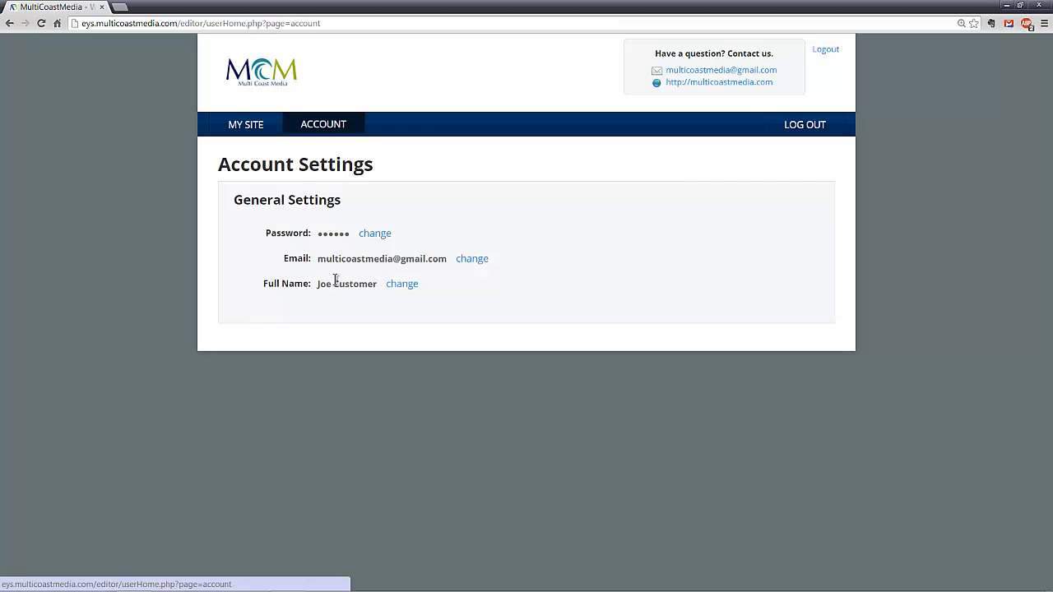
click(262, 129)
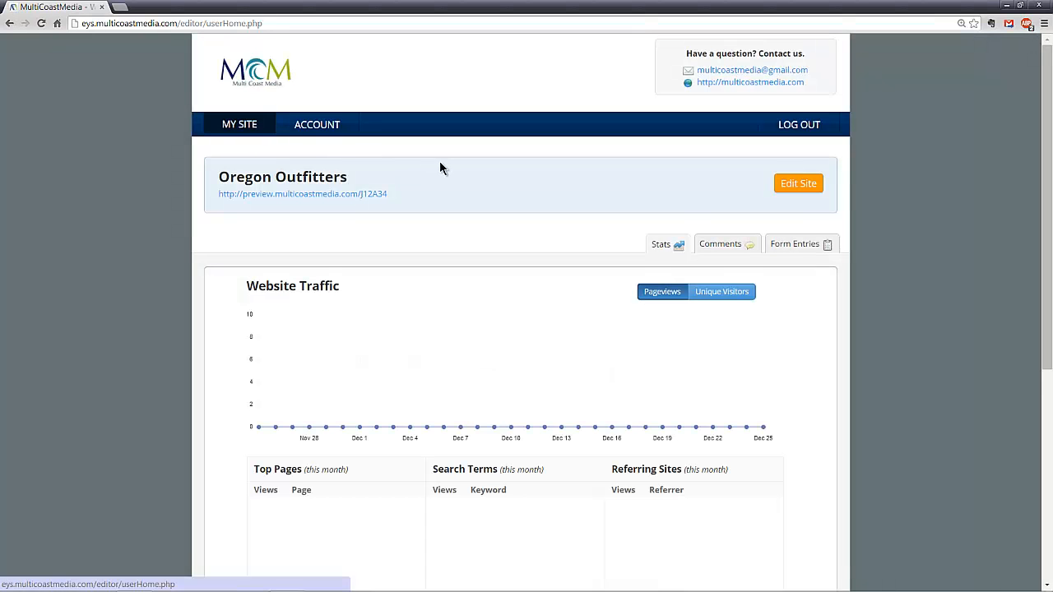
Start editing the Oregon Outfitters site and choose the Shop page to edit.
click(792, 188)
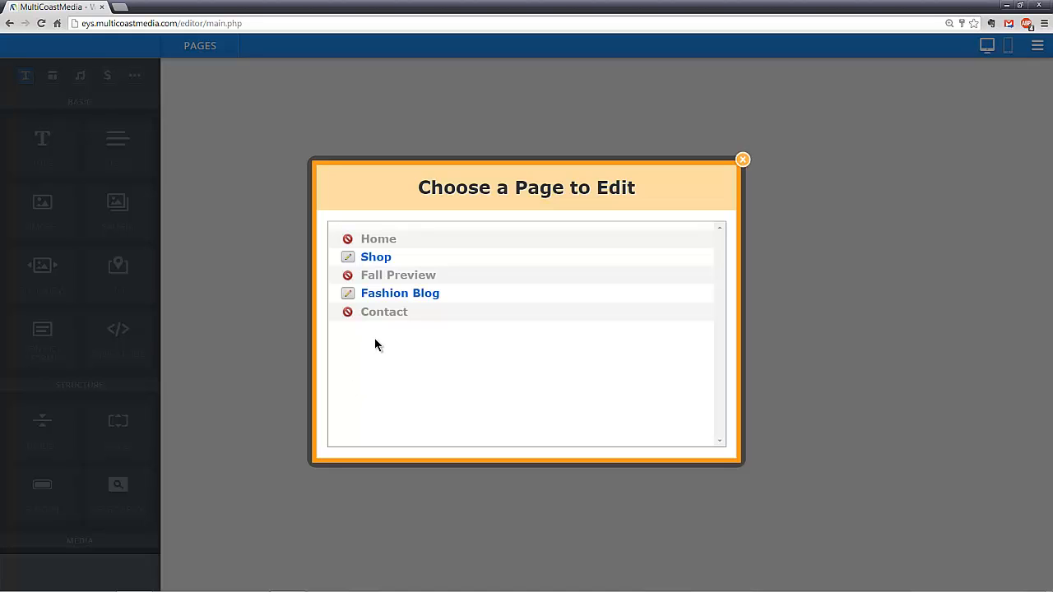
click(377, 260)
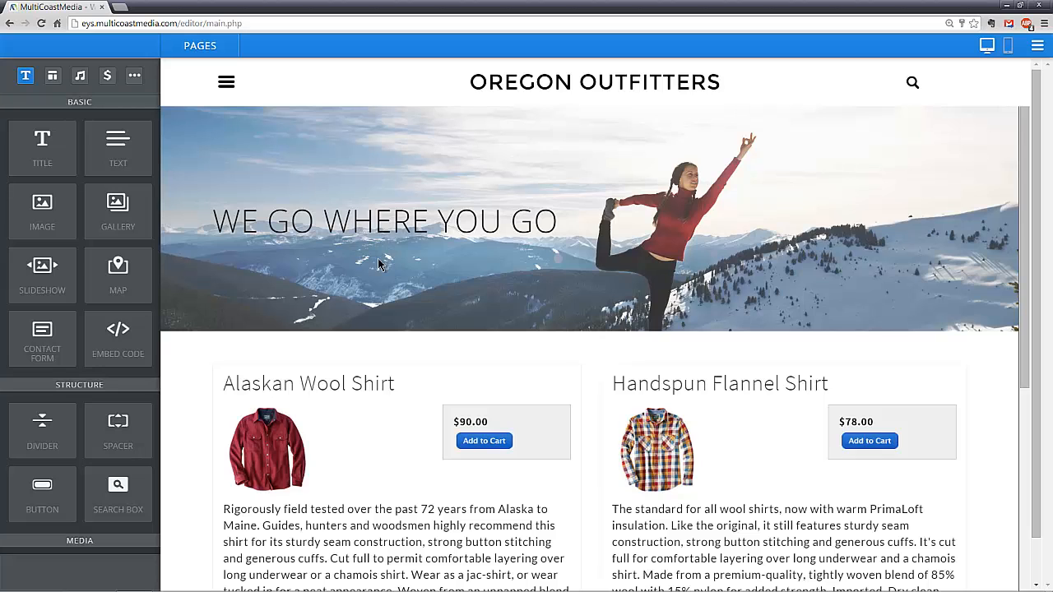
Examine the Shop page's product listings and the content elements available for adding to the page.
mouse_move(542, 273)
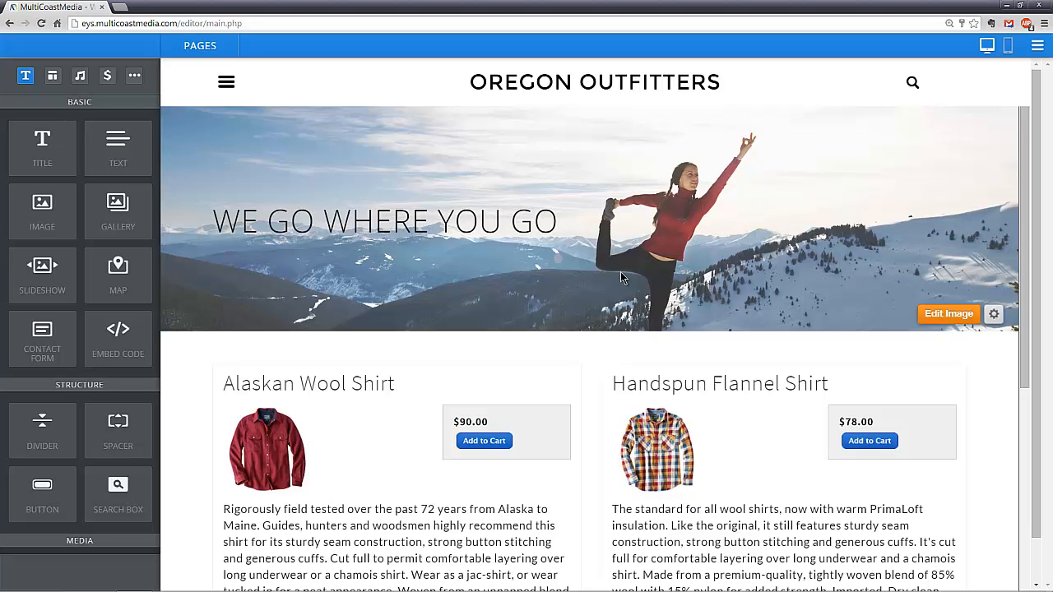
scroll(621, 277, down, 3)
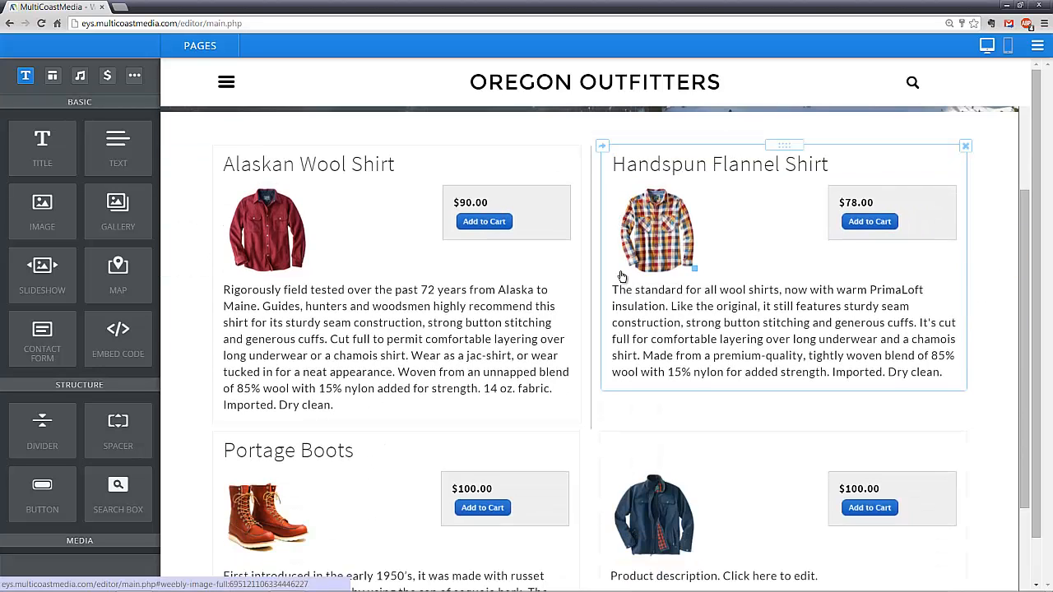
scroll(621, 276, down, 3)
scroll(621, 277, up, 4)
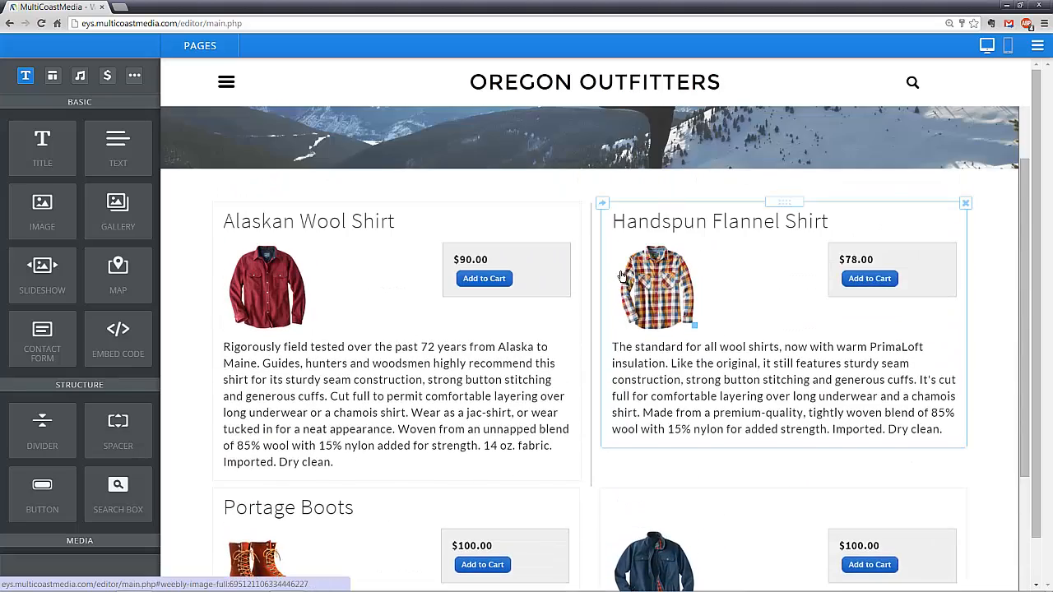
scroll(621, 277, down, 2)
scroll(620, 274, down, 1)
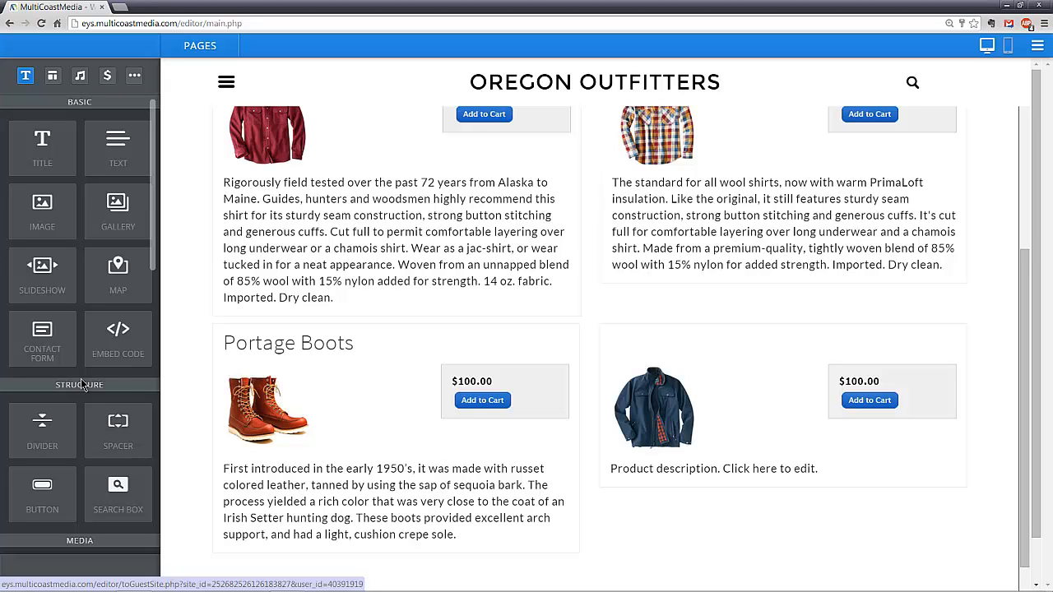
scroll(81, 380, down, 6)
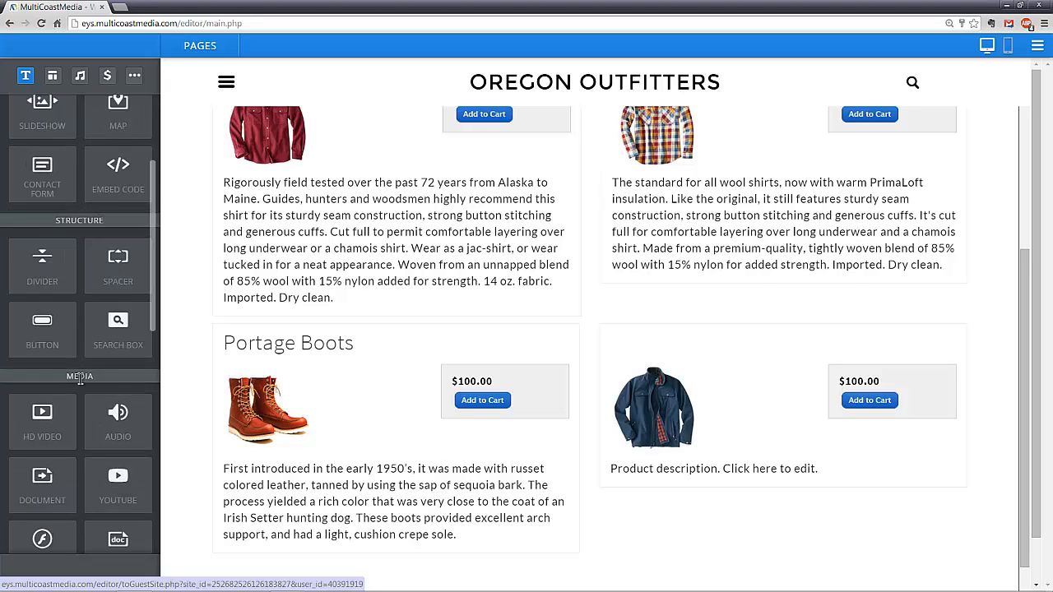
scroll(82, 376, up, 6)
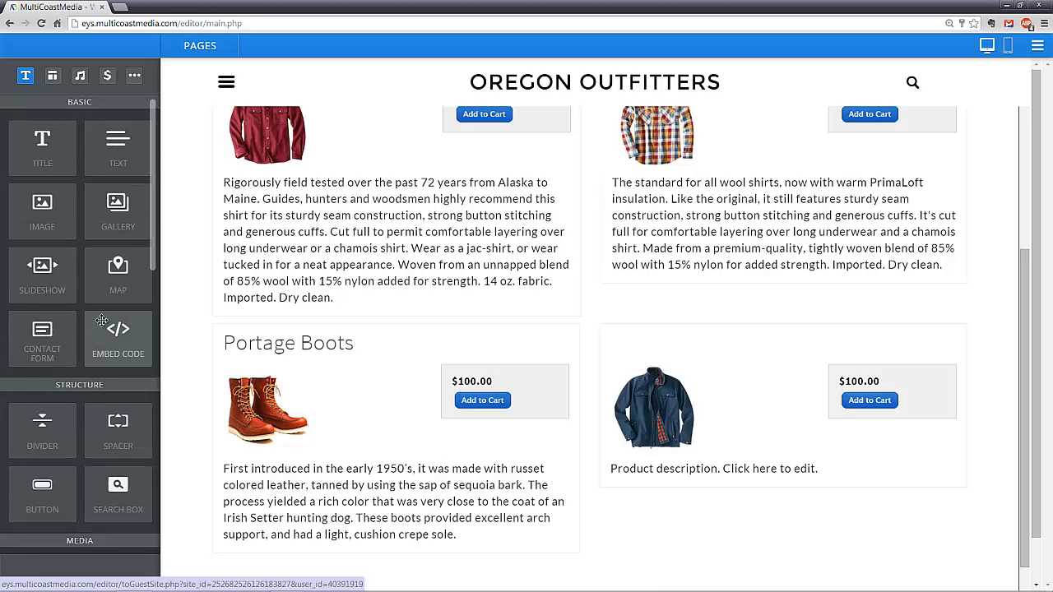
scroll(101, 320, down, 10)
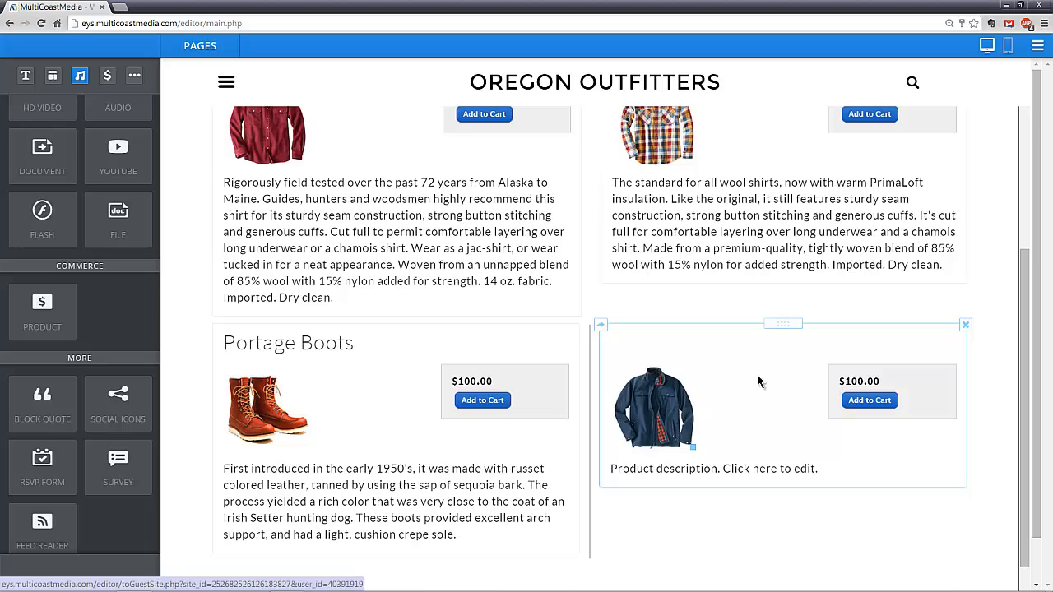
Delete the untitled blue jacket product beside Portage Boots.
click(966, 330)
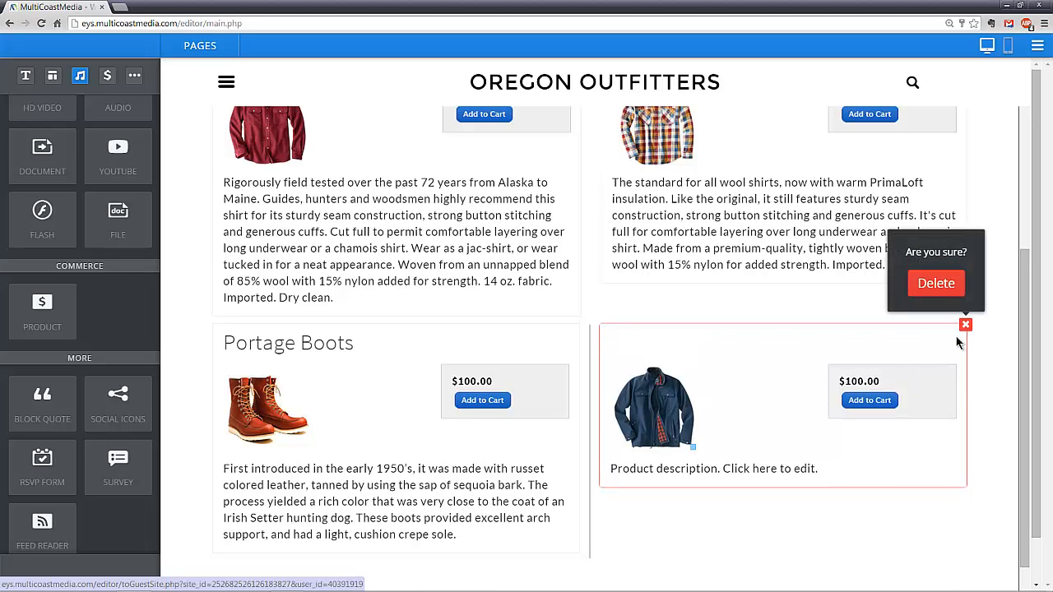
click(946, 293)
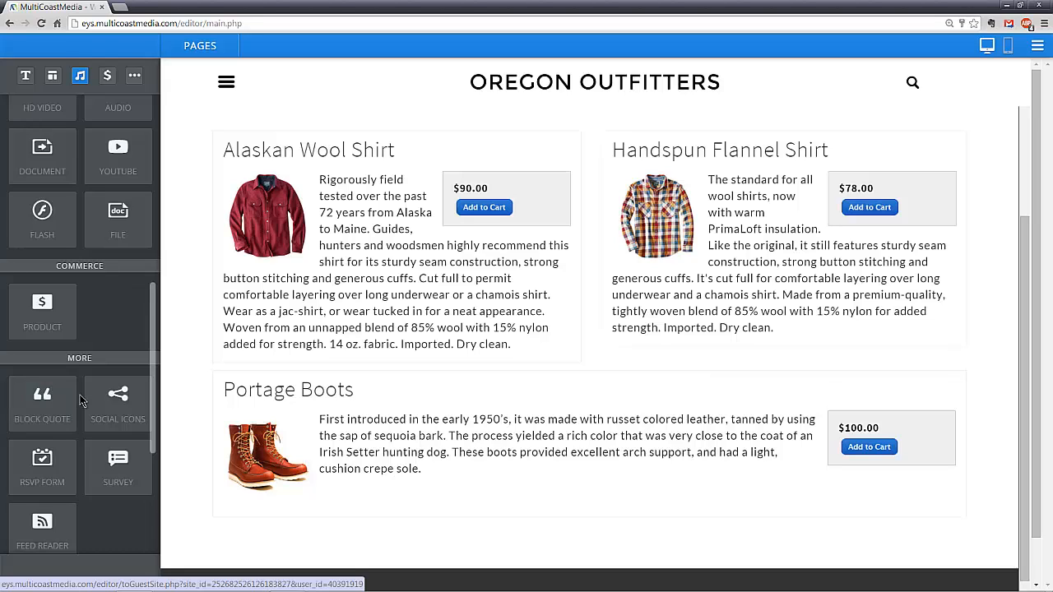
Add a new Product element to the Shop page, beside the Portage Boots product.
scroll(87, 396, down, 3)
scroll(87, 396, up, 2)
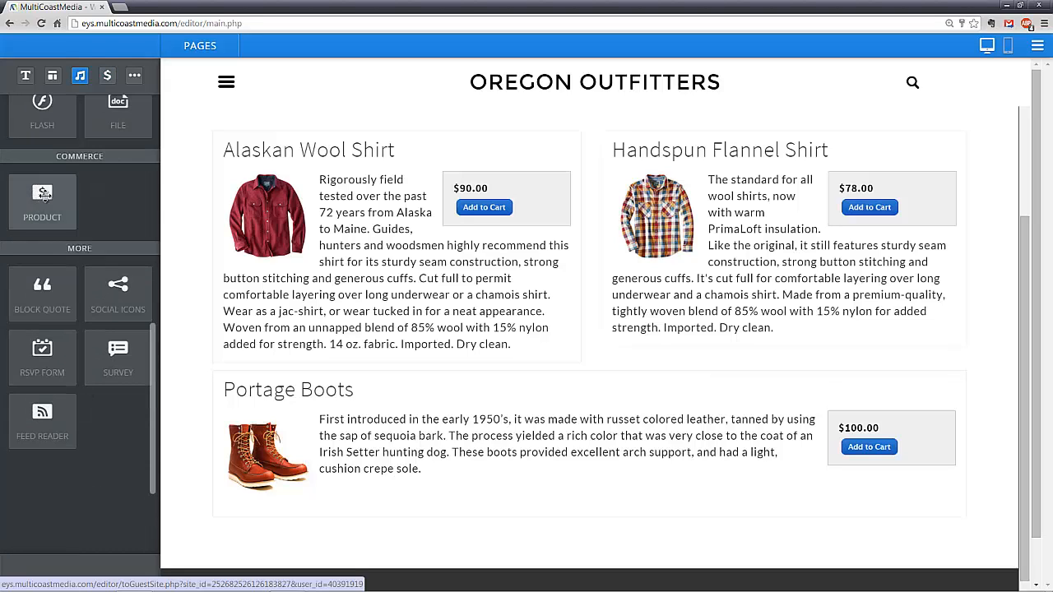
scroll(79, 167, up, 6)
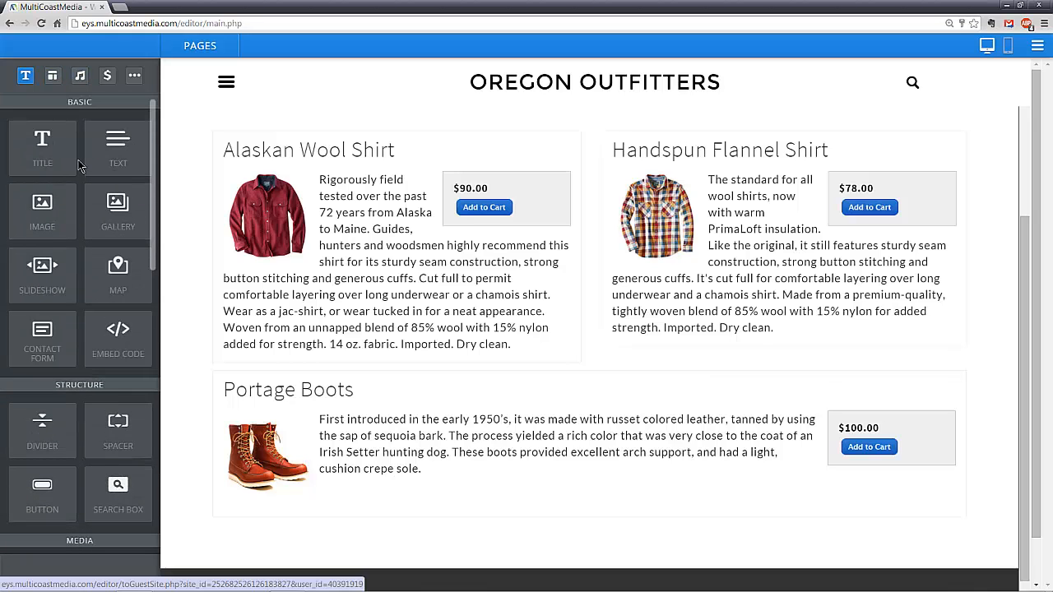
scroll(80, 167, down, 5)
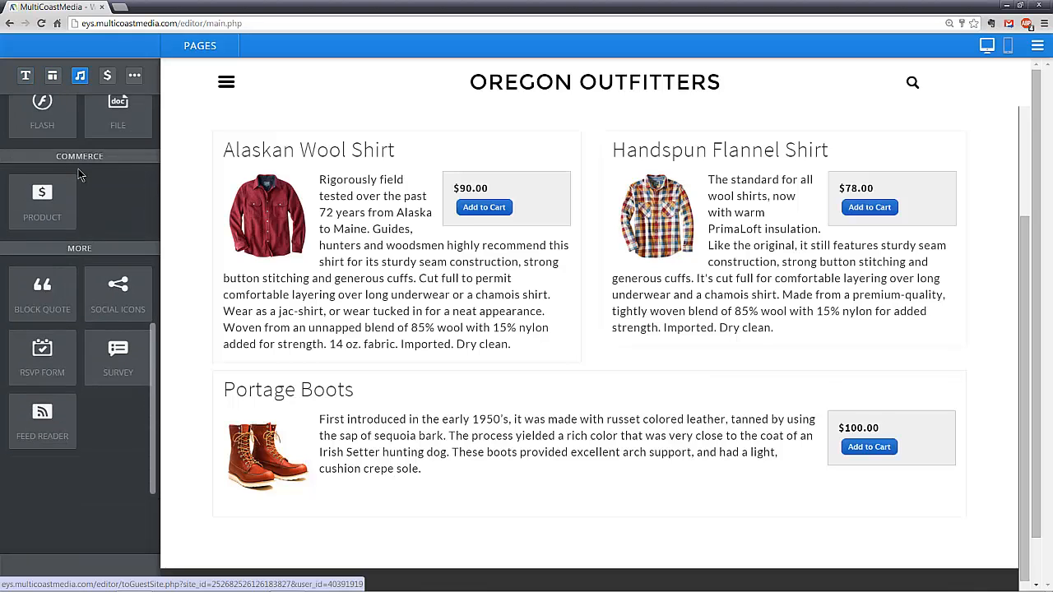
drag(41, 201, 934, 421)
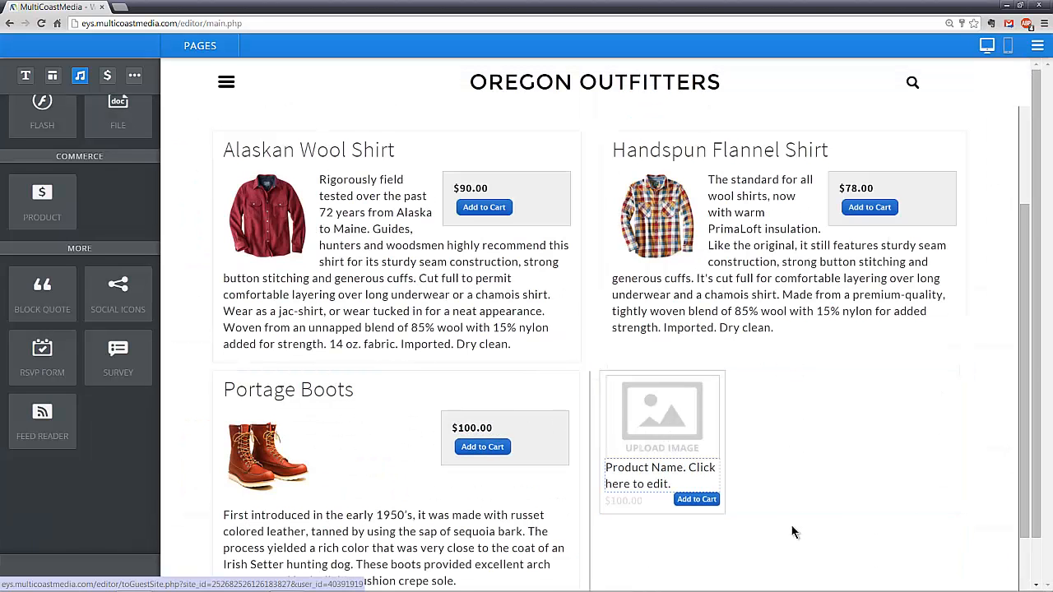
Upload blue-coat.jpg as the new product's image.
click(682, 432)
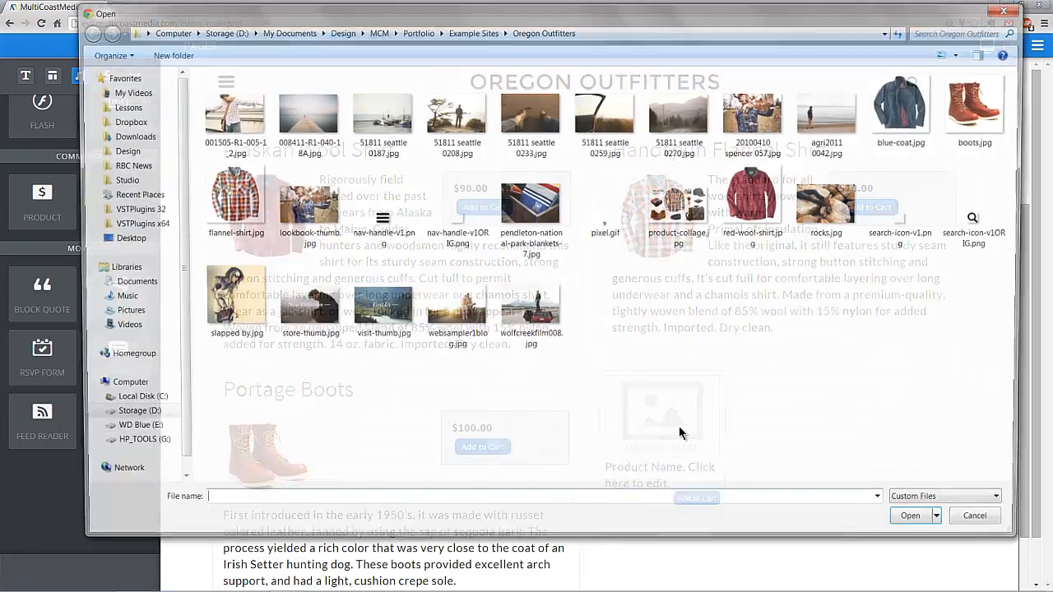
click(909, 105)
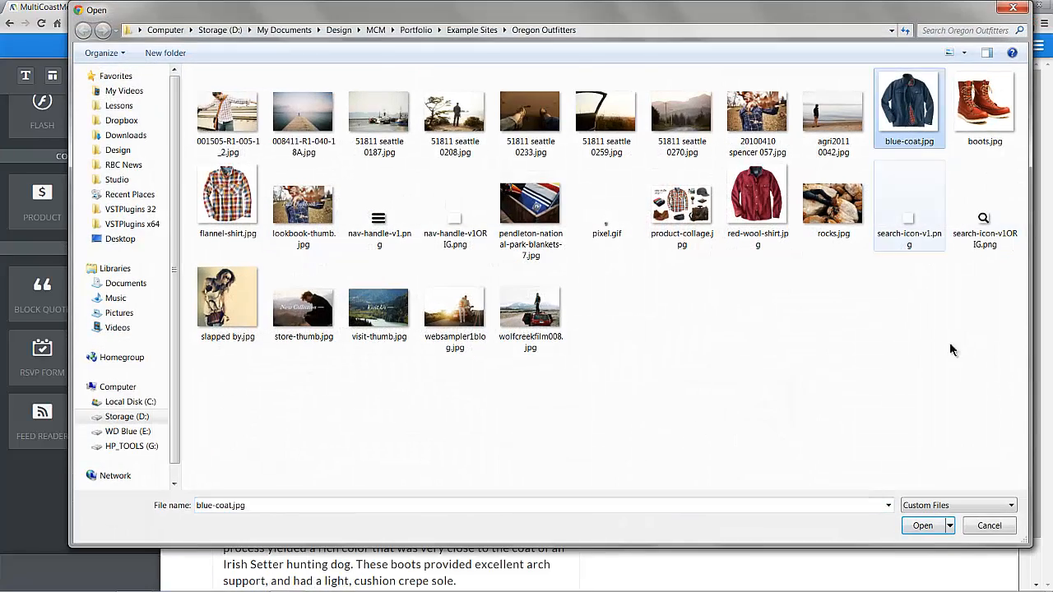
click(921, 525)
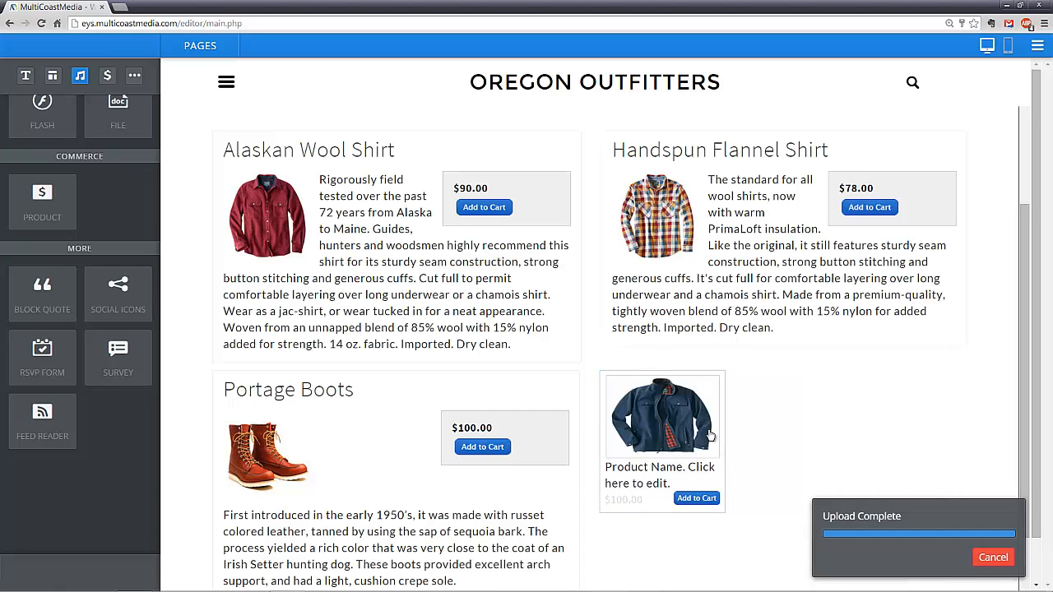
Set the new product's display style to Large.
right_click(666, 418)
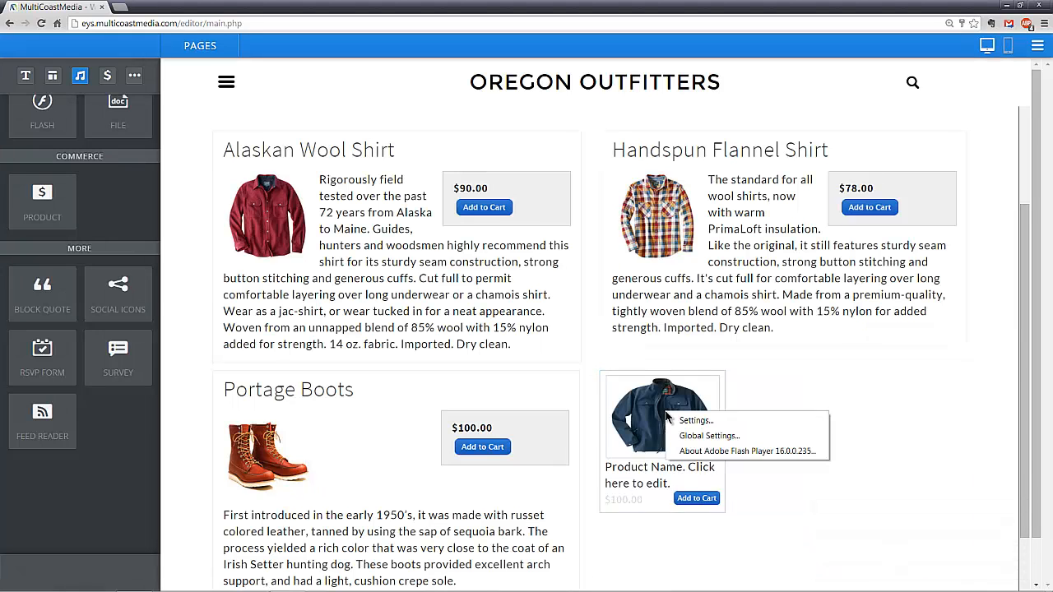
click(737, 393)
right_click(737, 393)
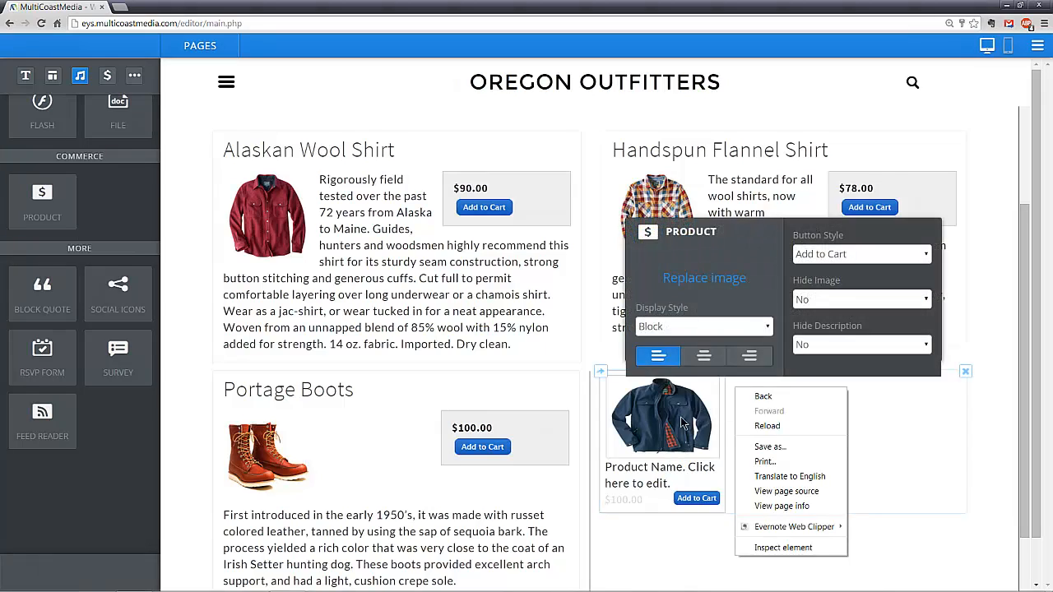
click(691, 327)
click(695, 381)
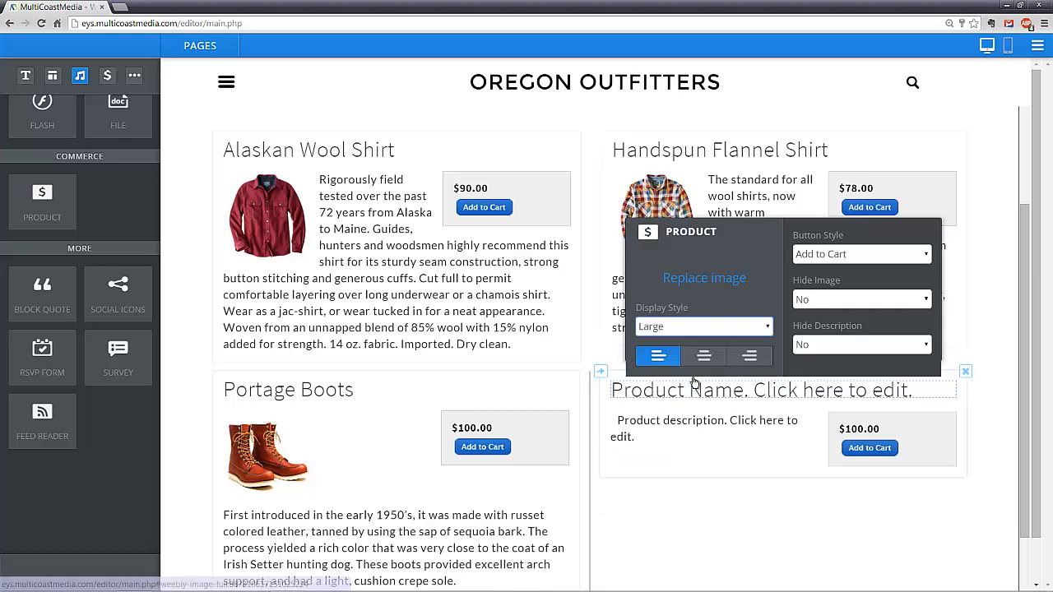
Name the new product "Blue Coat".
click(710, 393)
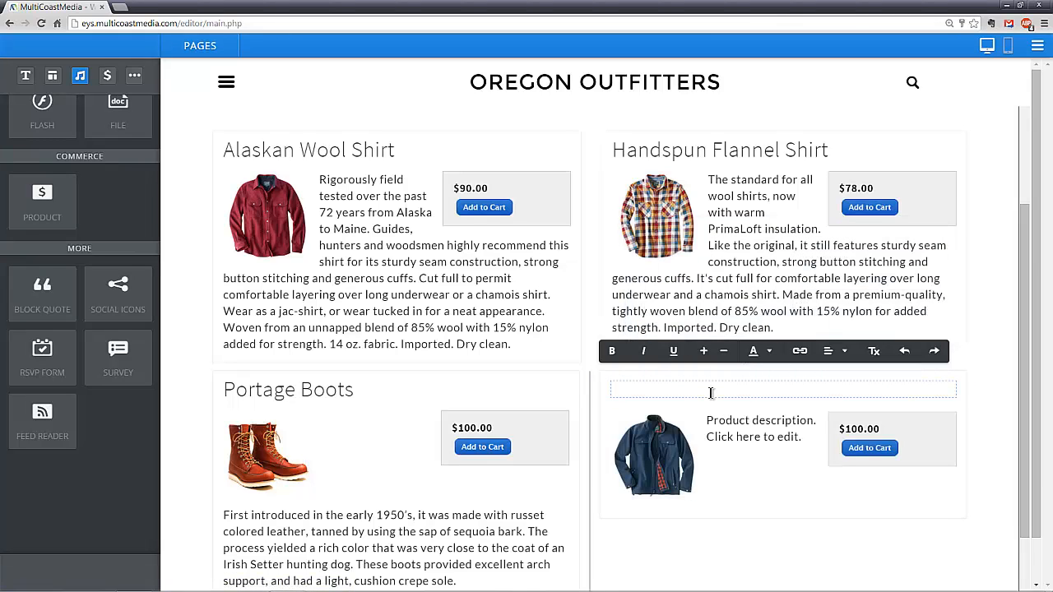
text(Blue C)
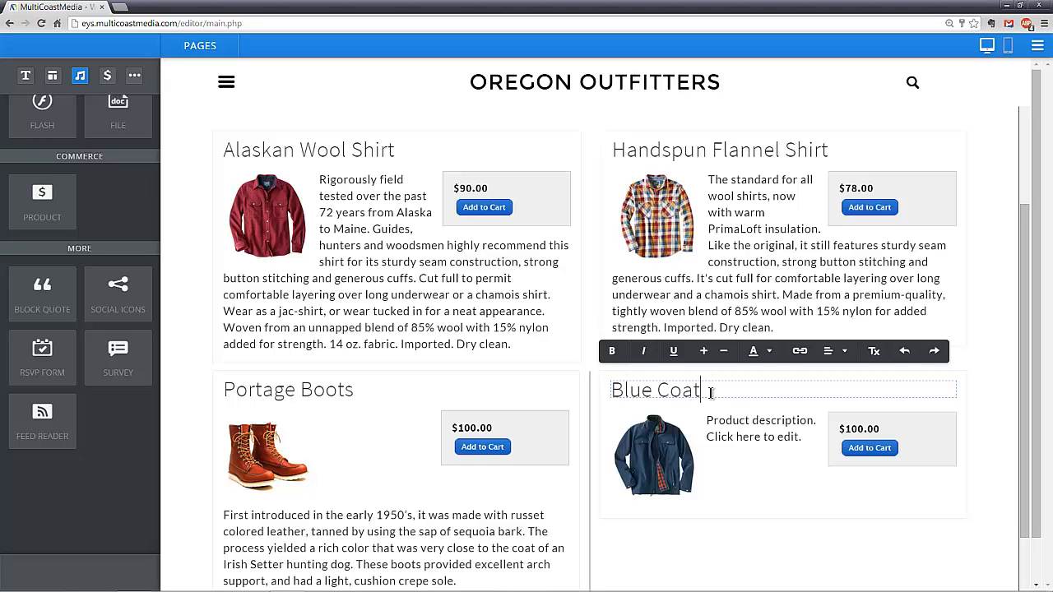
text(oat)
Write the Blue Coat product's description as "This is a flannel lined coat.", correcting the misspelled "flannel".
click(780, 441)
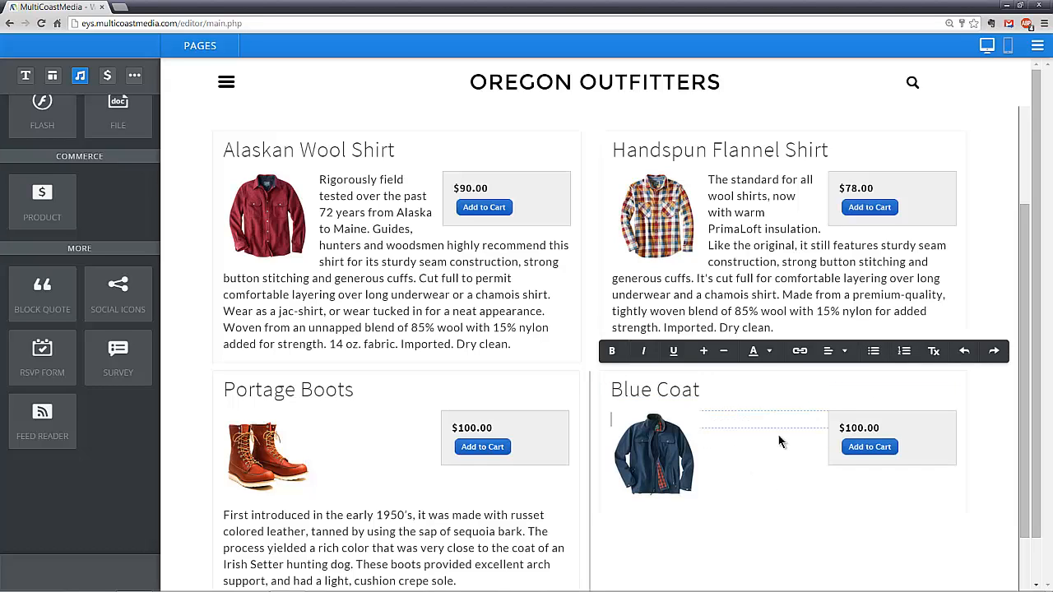
click(770, 444)
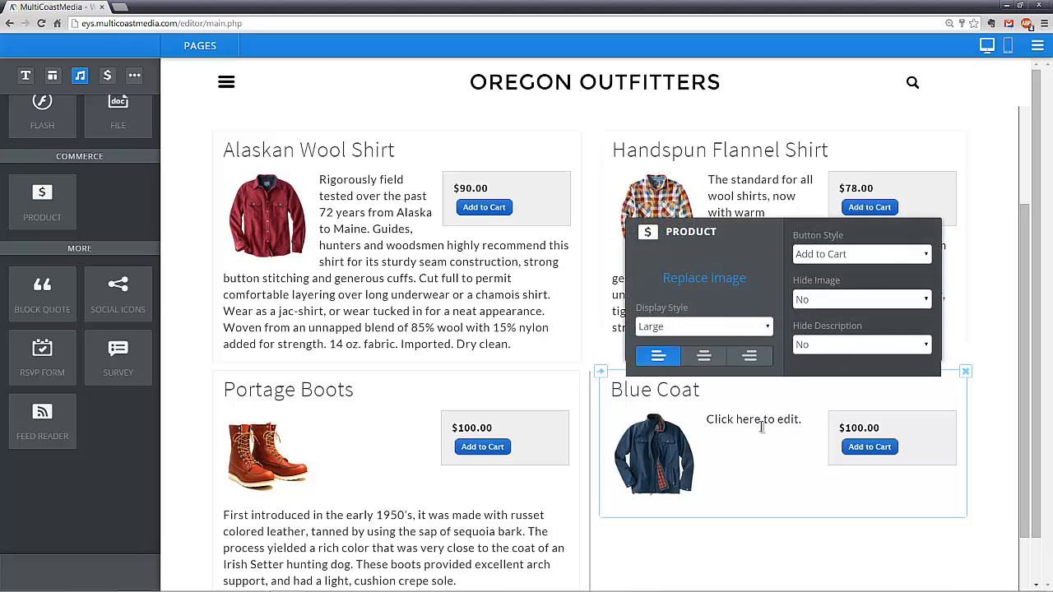
click(763, 418)
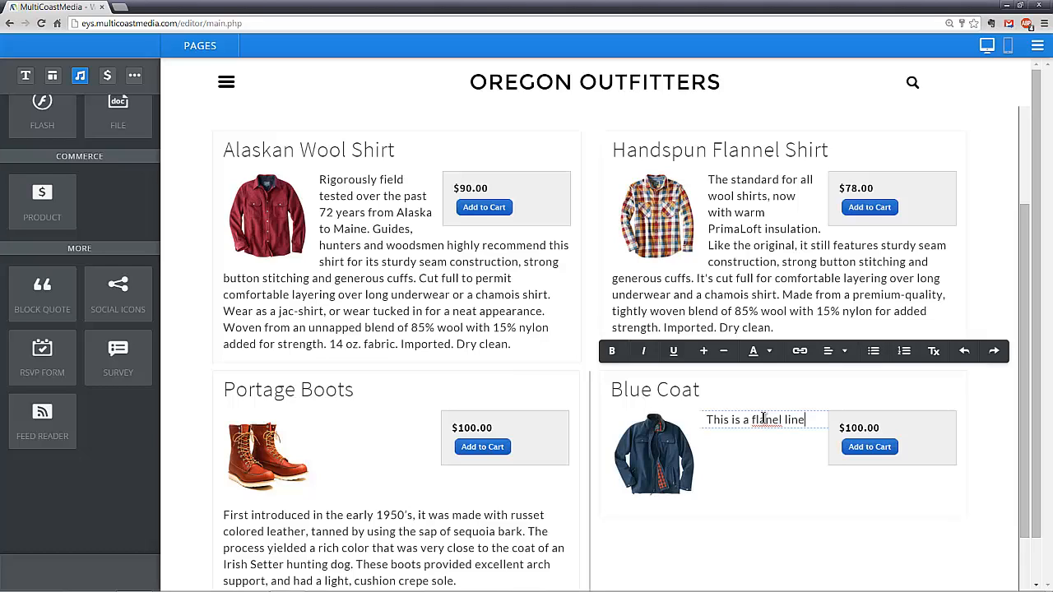
text(coat.)
right_click(763, 419)
click(769, 111)
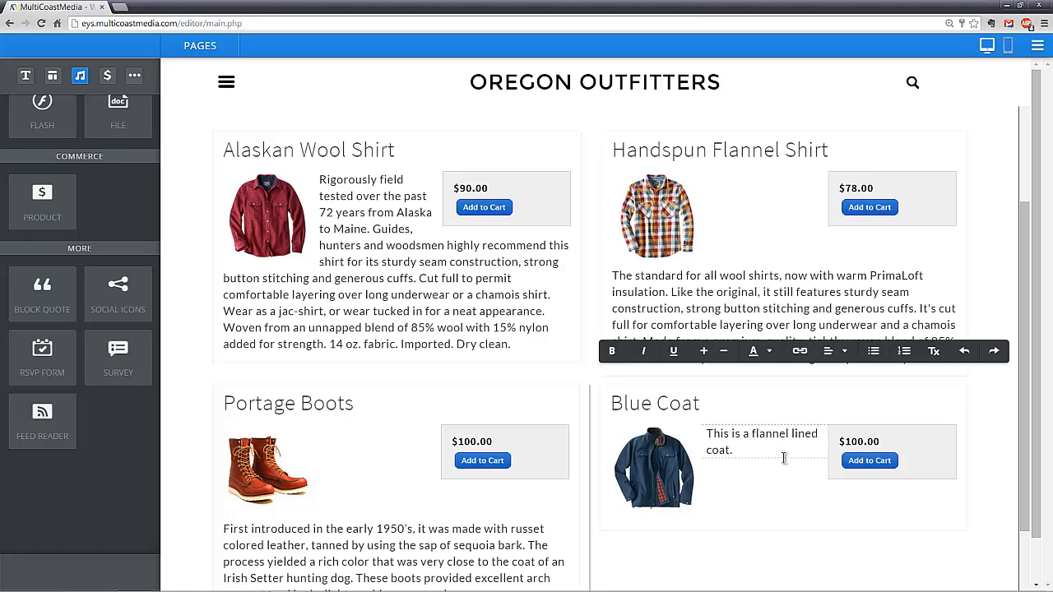
Open the Blue Coat product's price for editing and view its product settings.
click(874, 441)
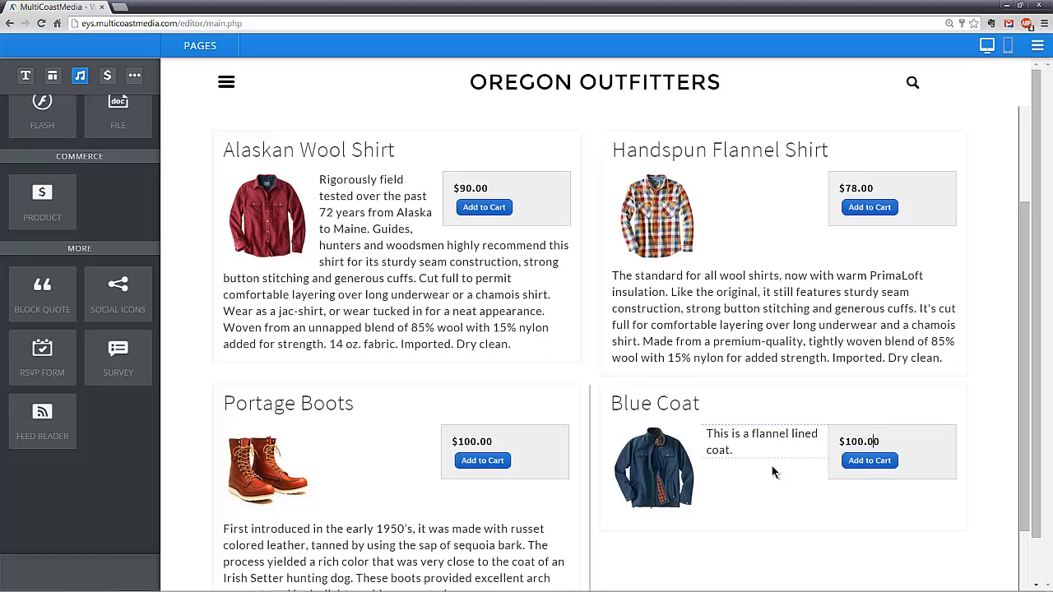
click(746, 497)
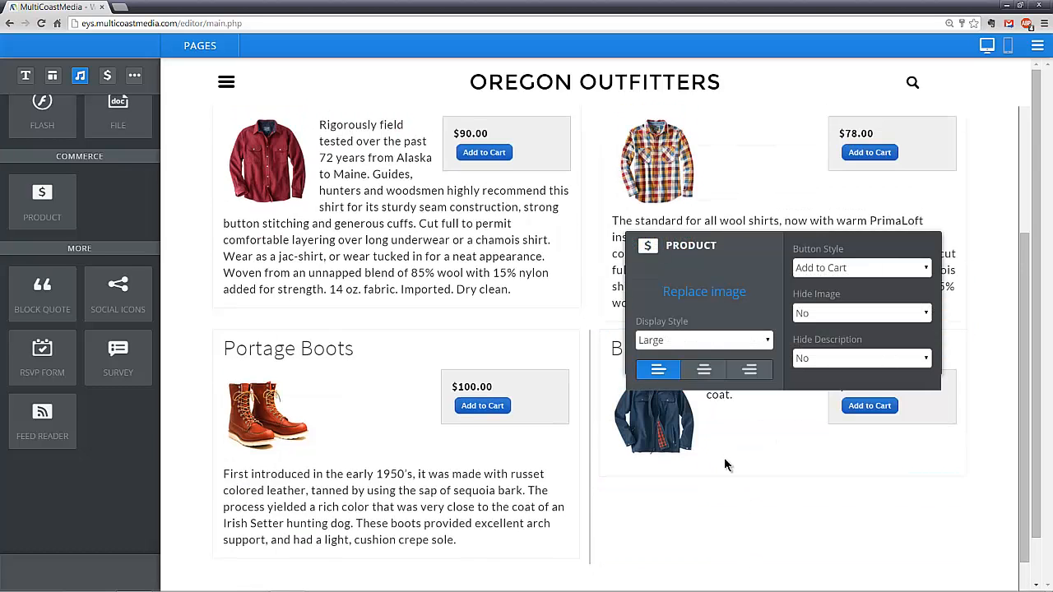
click(688, 507)
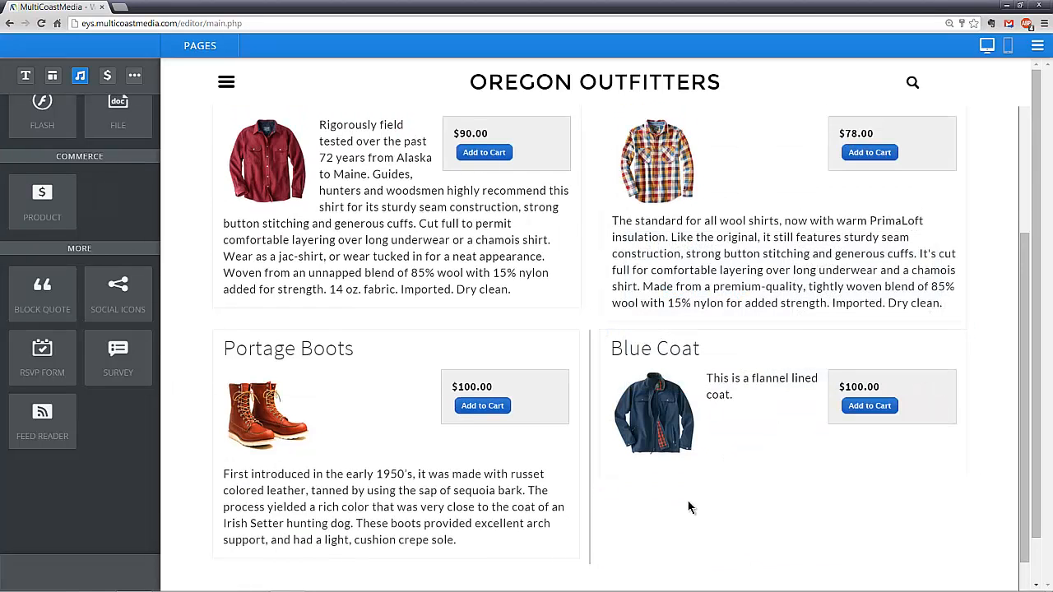
click(748, 409)
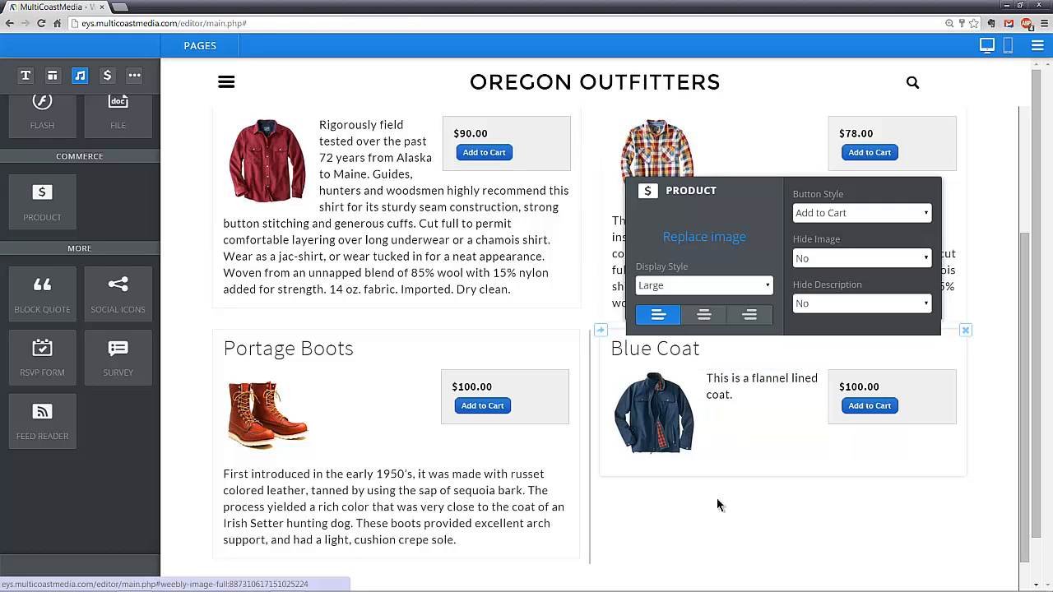
click(689, 456)
Review the product listings and header banner on the Shop page.
click(569, 301)
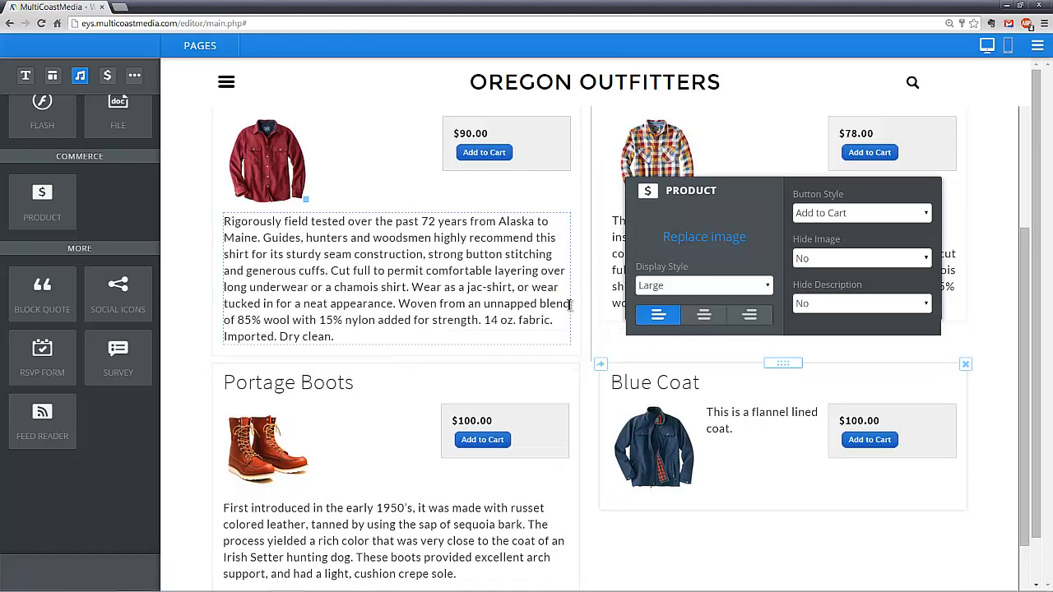
click(679, 462)
click(633, 525)
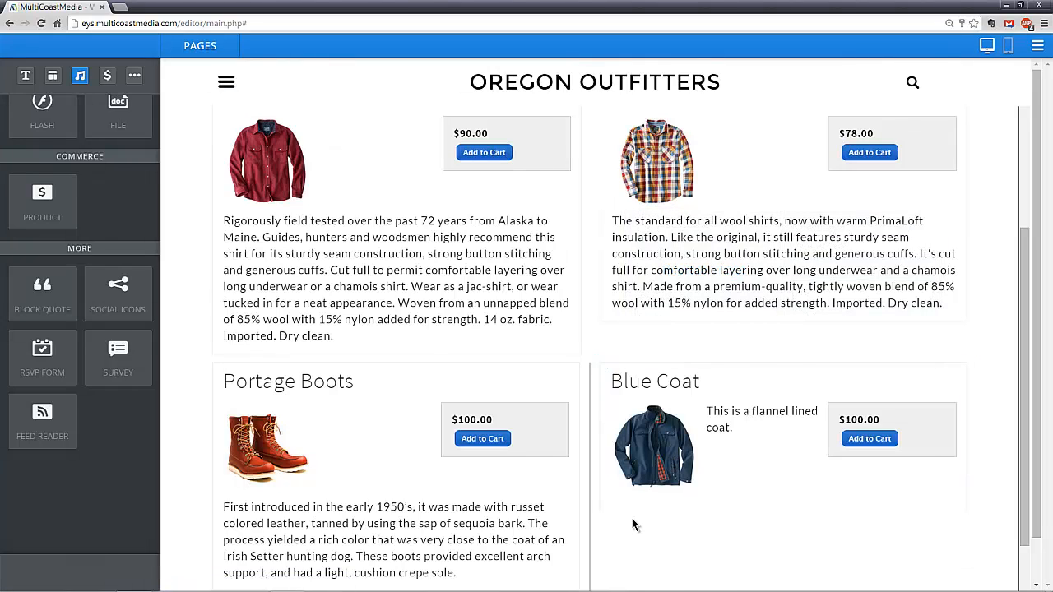
scroll(646, 430, down, 2)
scroll(646, 431, up, 3)
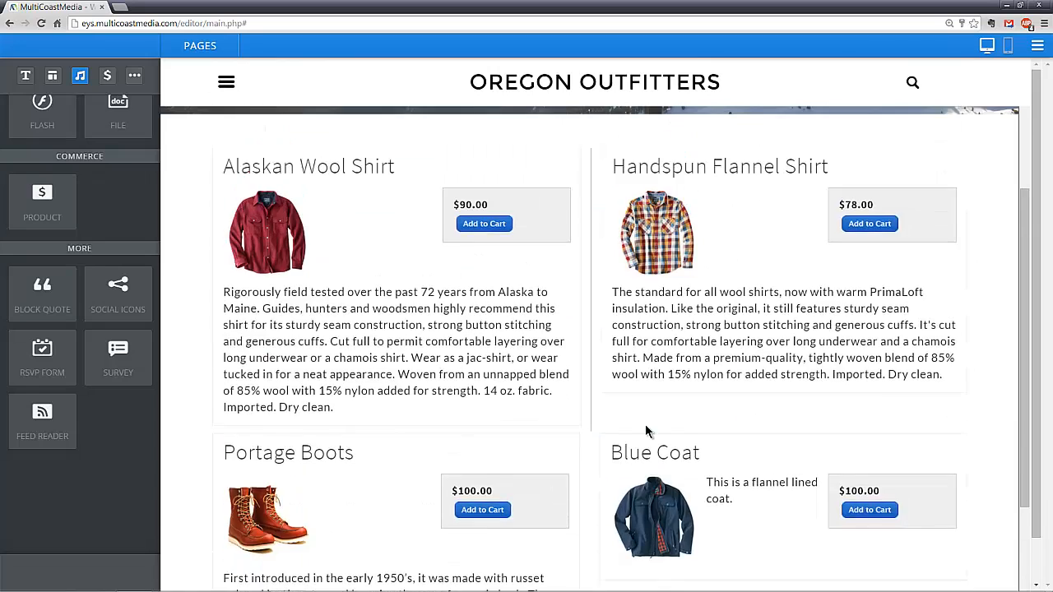
scroll(647, 430, down, 1)
scroll(646, 428, up, 3)
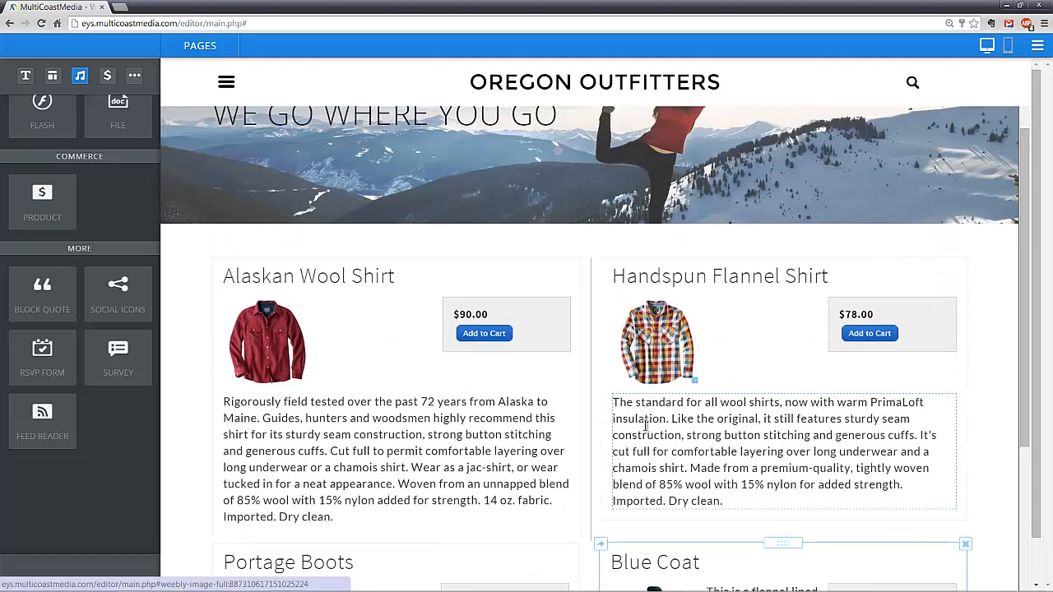
scroll(646, 426, up, 1)
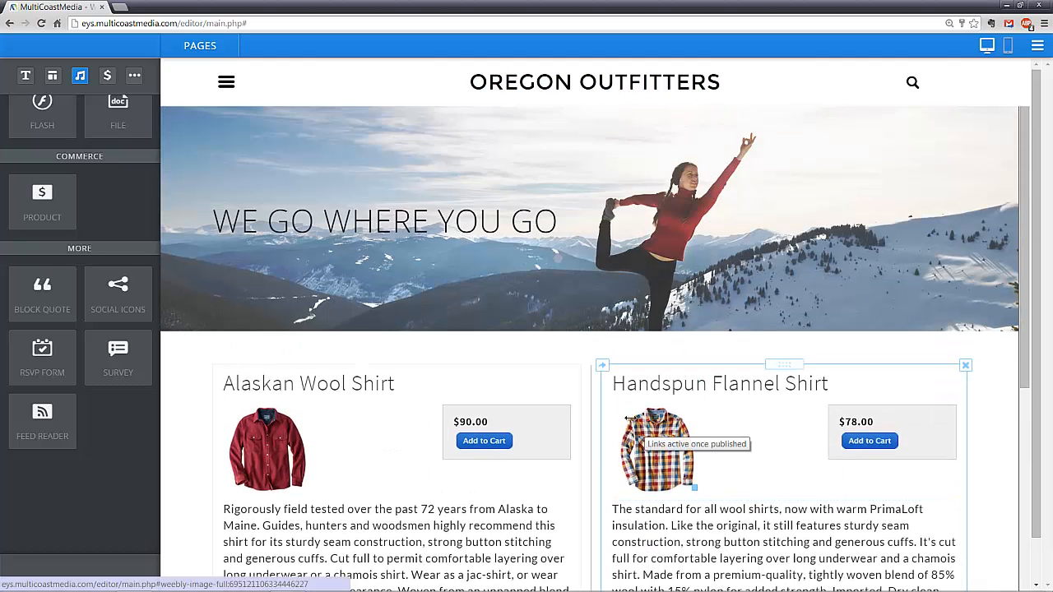
Go to the site's Fashion Blog page and start a new blog post.
click(227, 84)
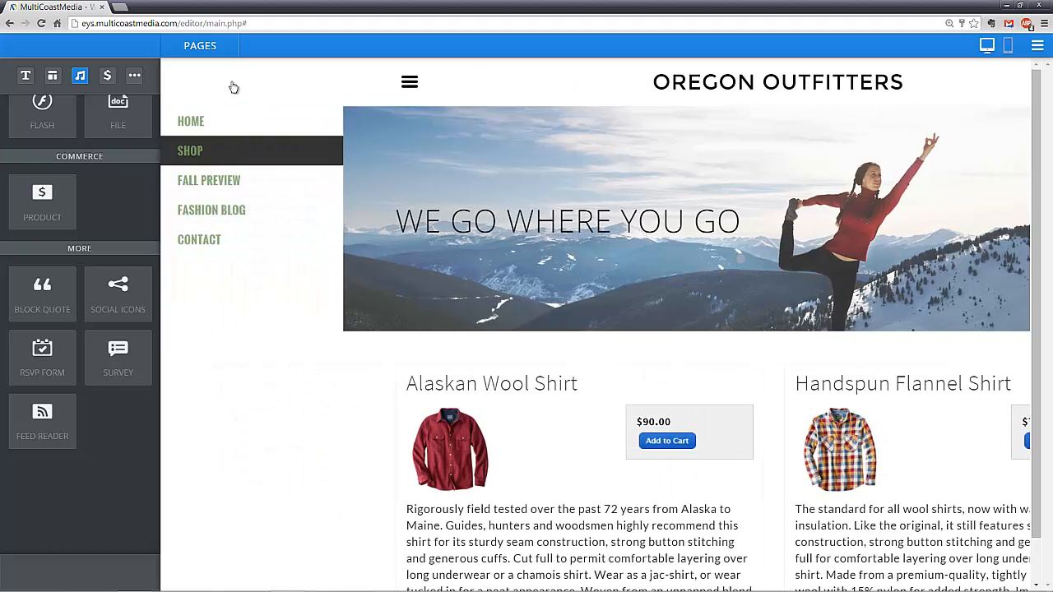
click(226, 211)
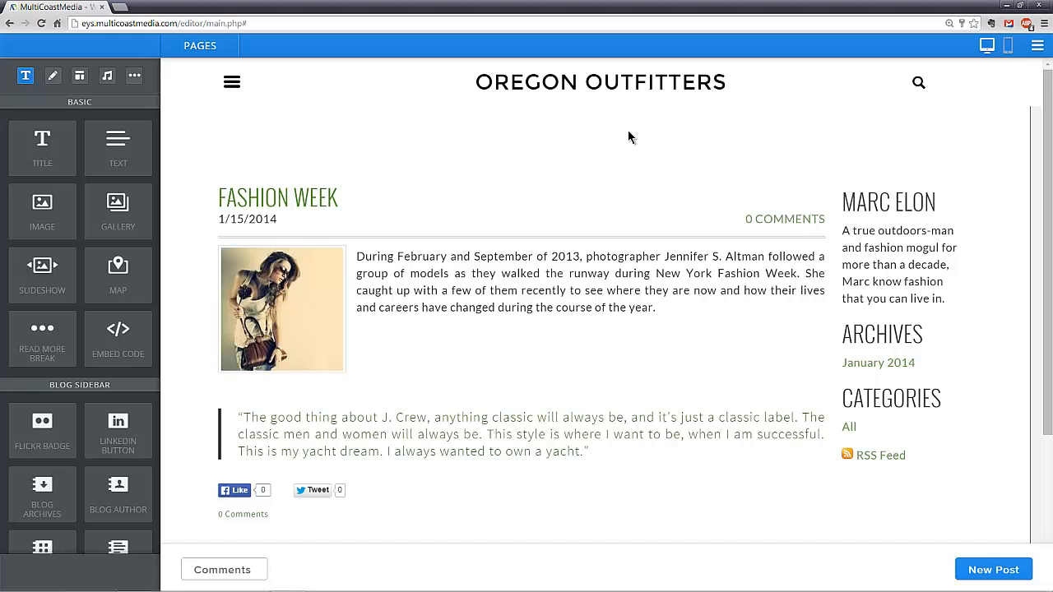
scroll(627, 137, down, 1)
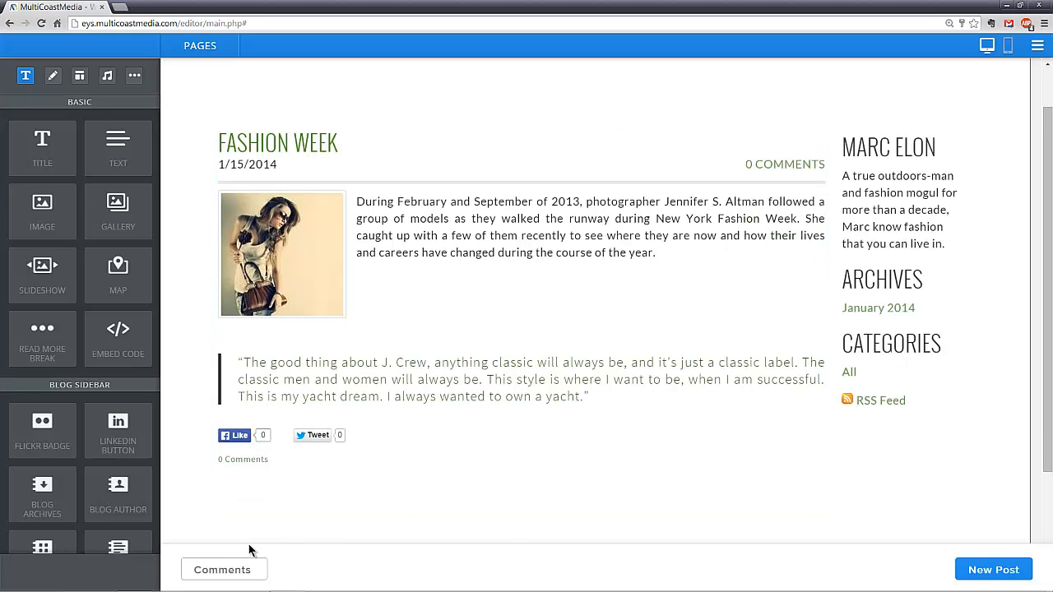
click(973, 572)
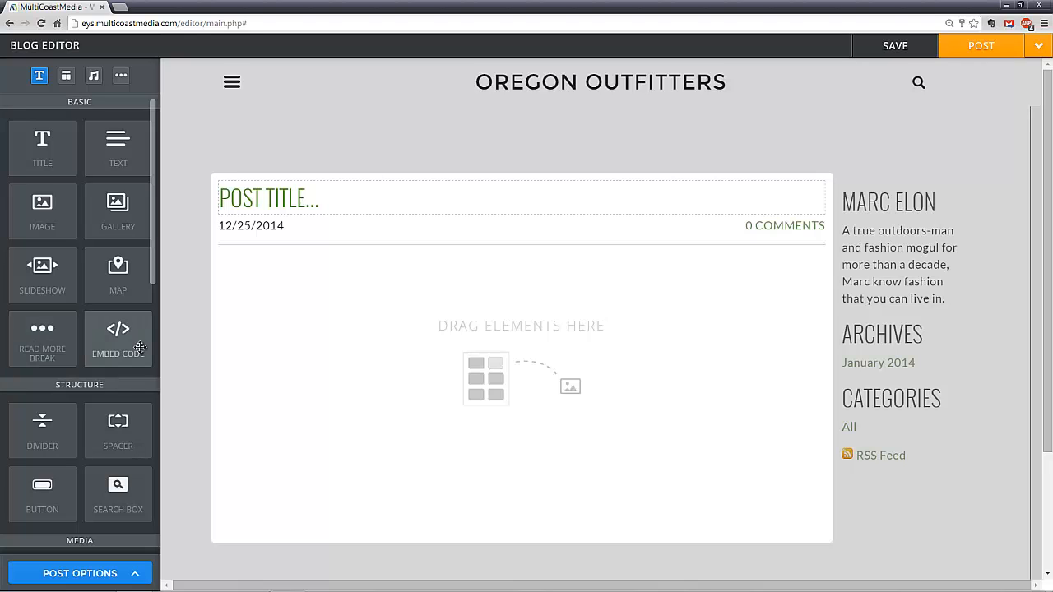
Examine the structure, media and other elements available for the blog post.
scroll(140, 347, down, 1)
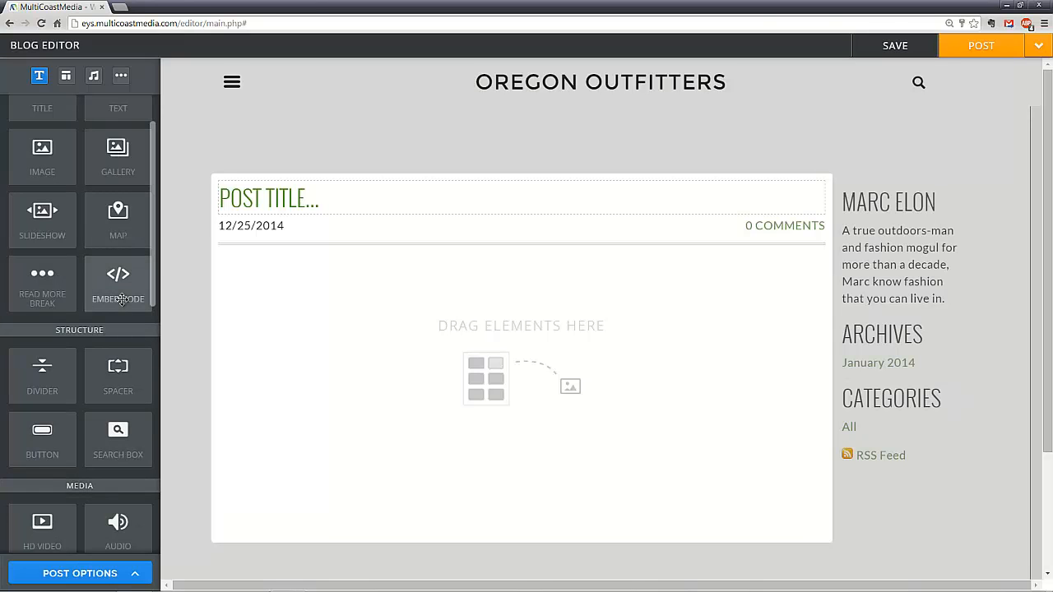
scroll(121, 299, down, 4)
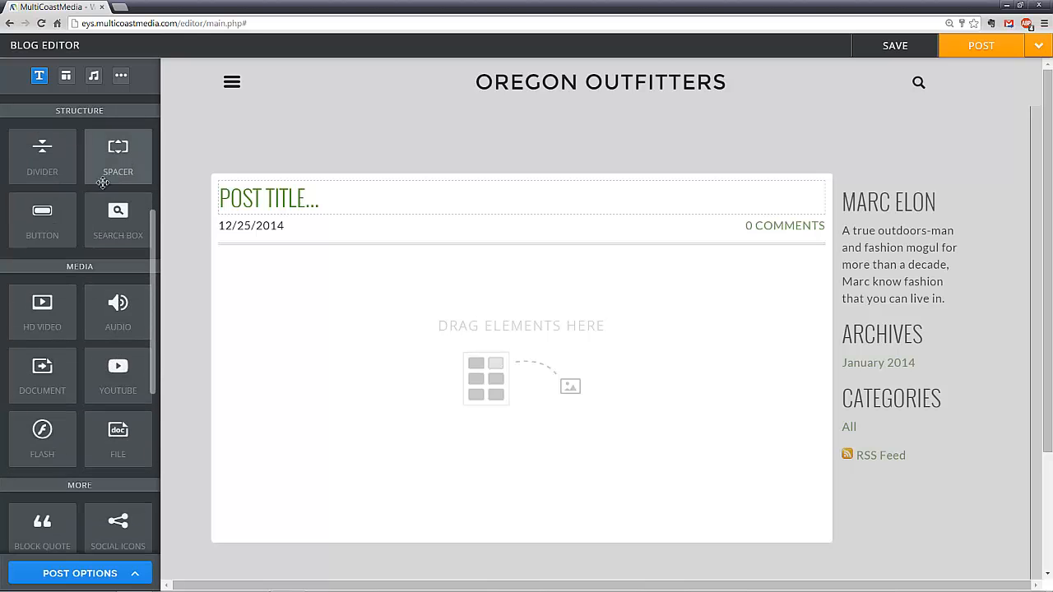
scroll(33, 333, down, 4)
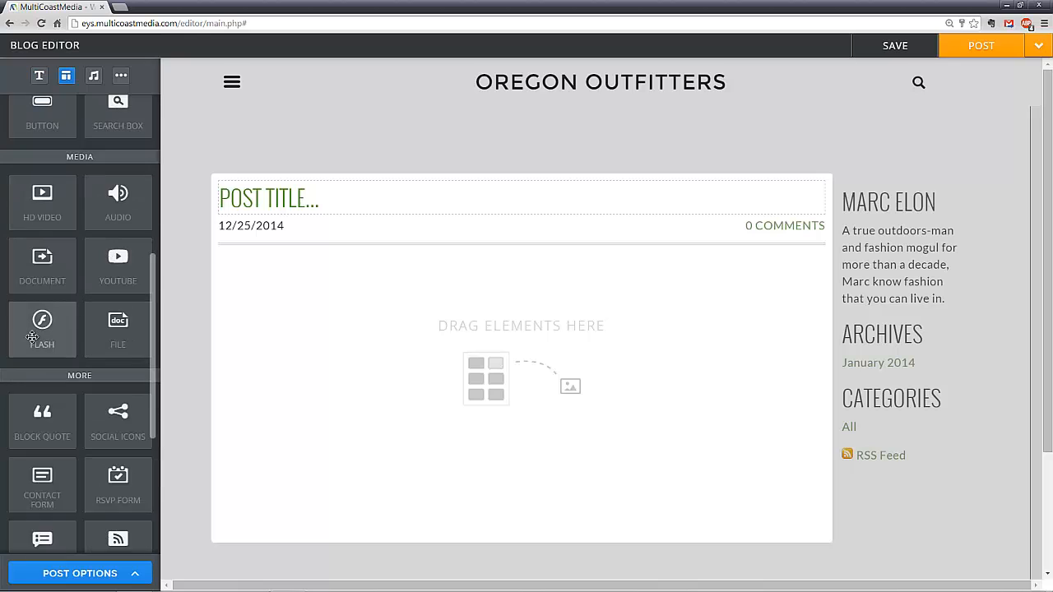
scroll(65, 280, up, 3)
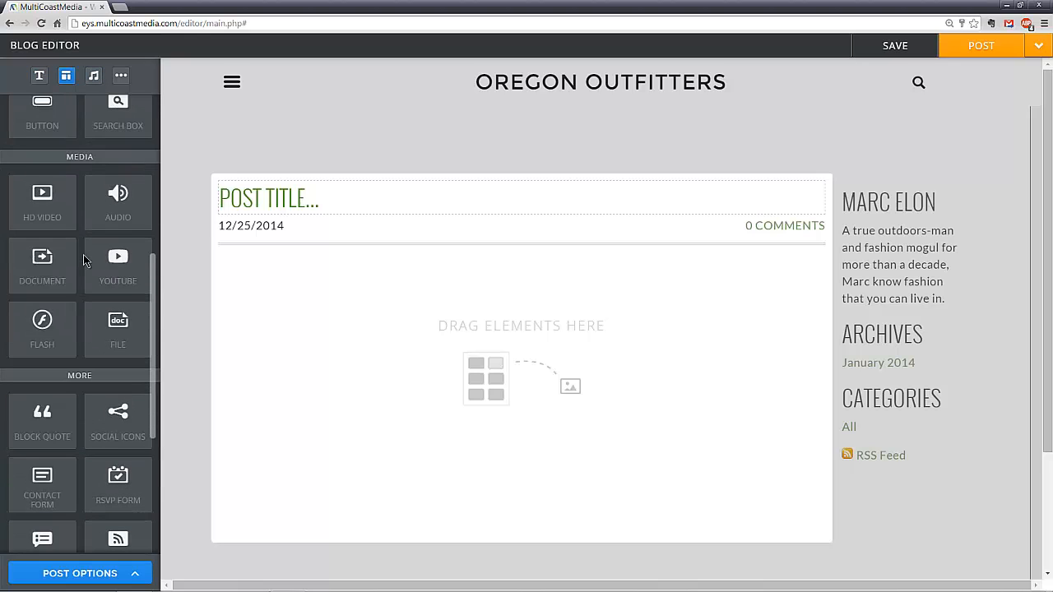
scroll(83, 261, down, 2)
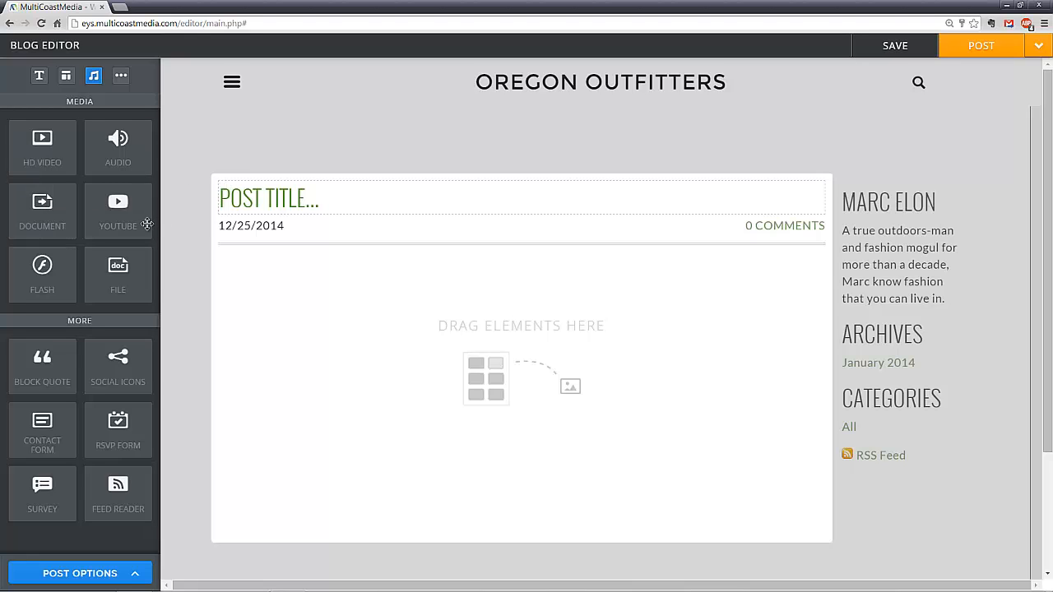
scroll(146, 231, down, 2)
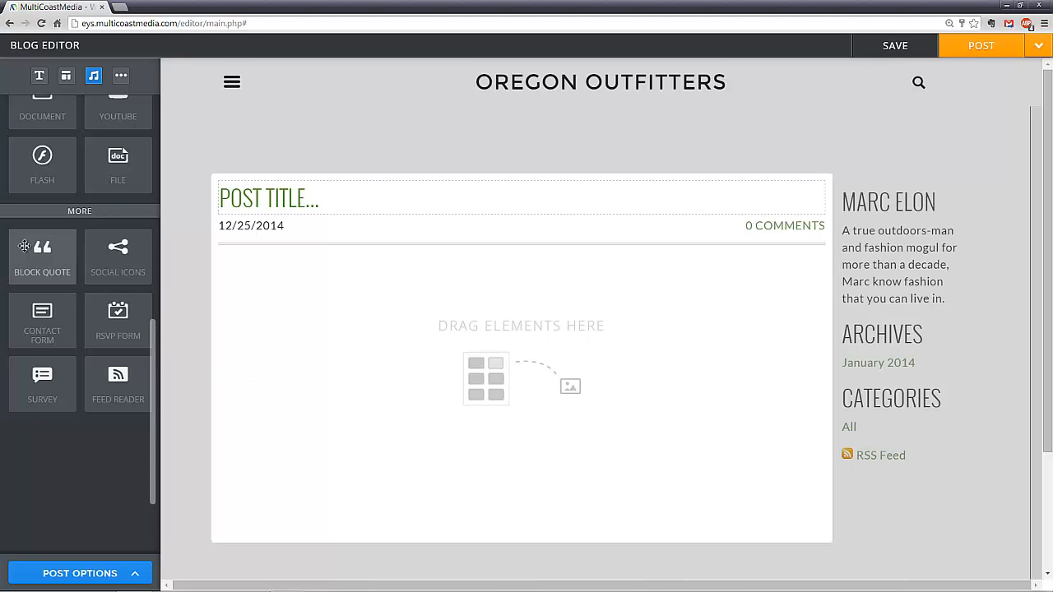
scroll(25, 248, down, 1)
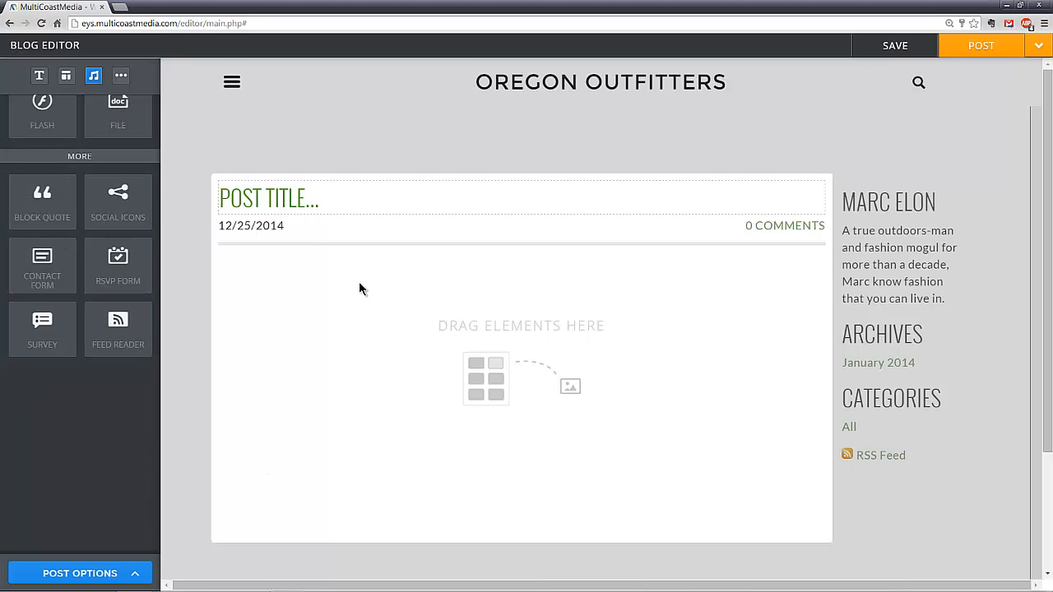
Title the blog post "NEW POST" and set its date to 10/28/2014.
click(322, 198)
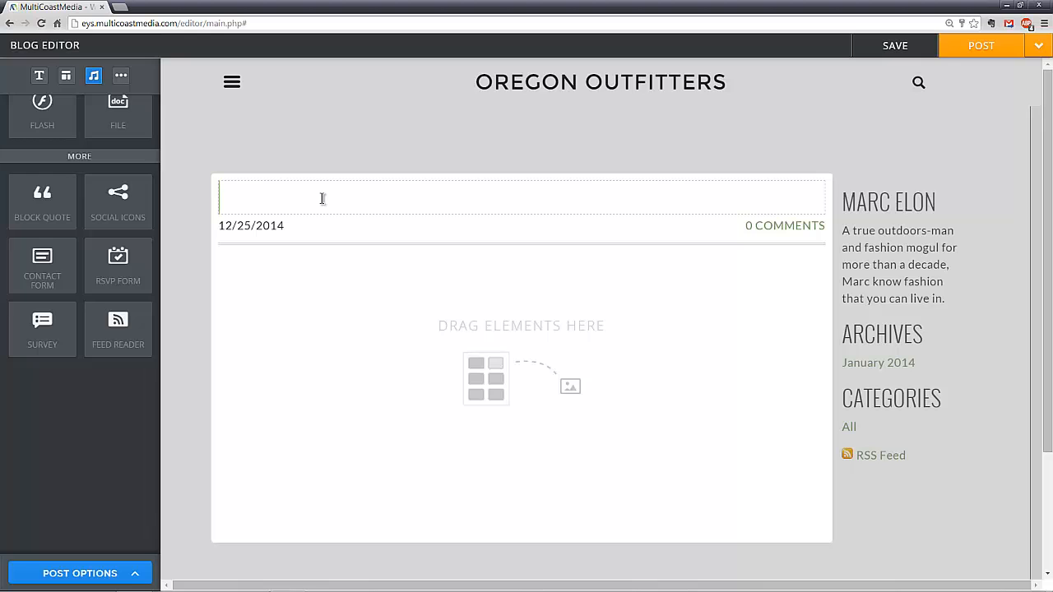
text(NEW POST)
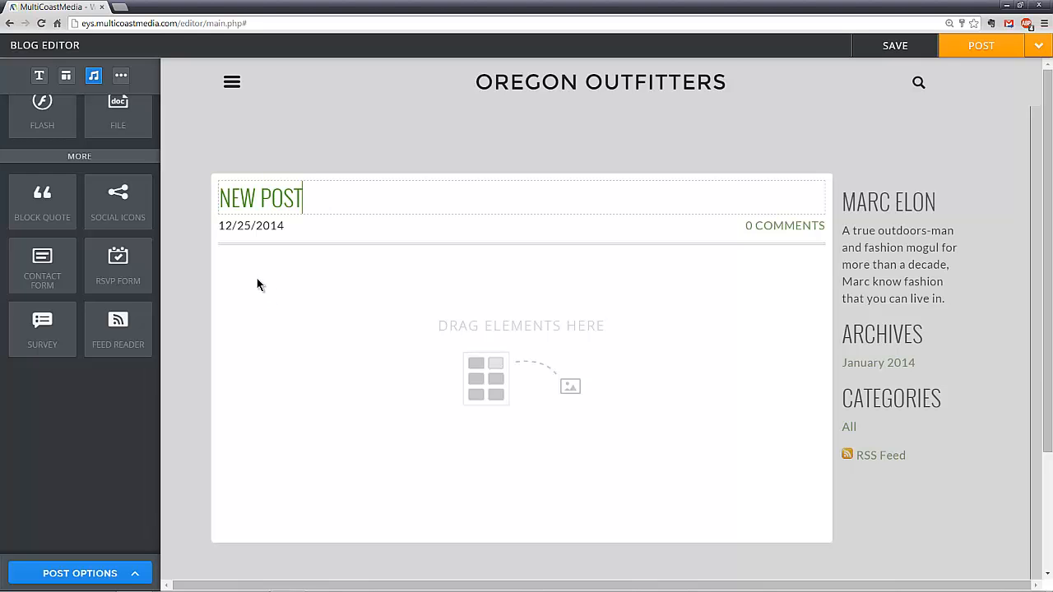
click(268, 227)
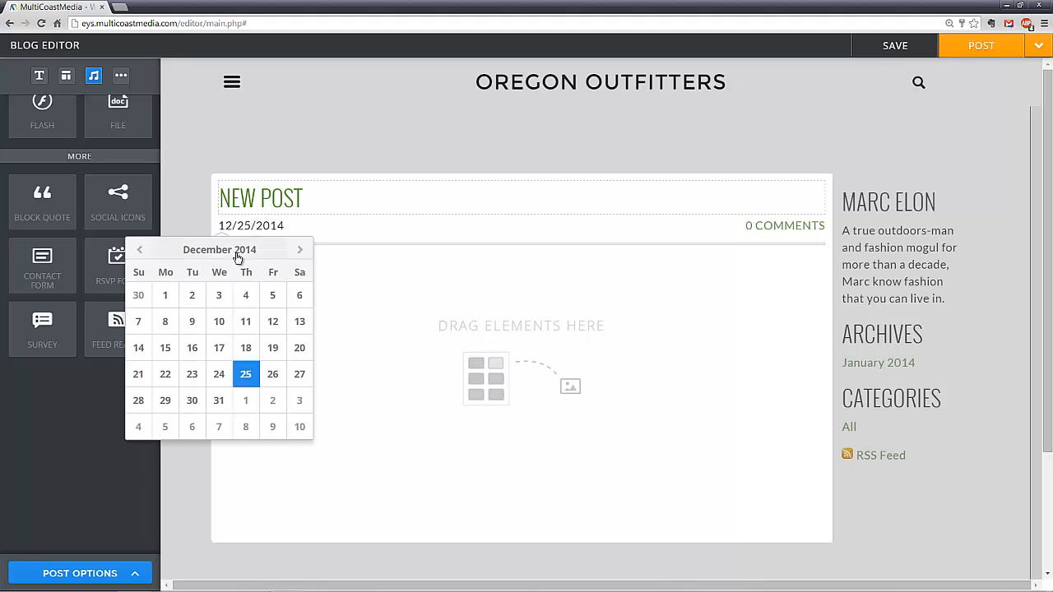
click(139, 249)
click(192, 295)
Add a Text element to the blog post's body reading "This is a new post.".
scroll(46, 227, up, 3)
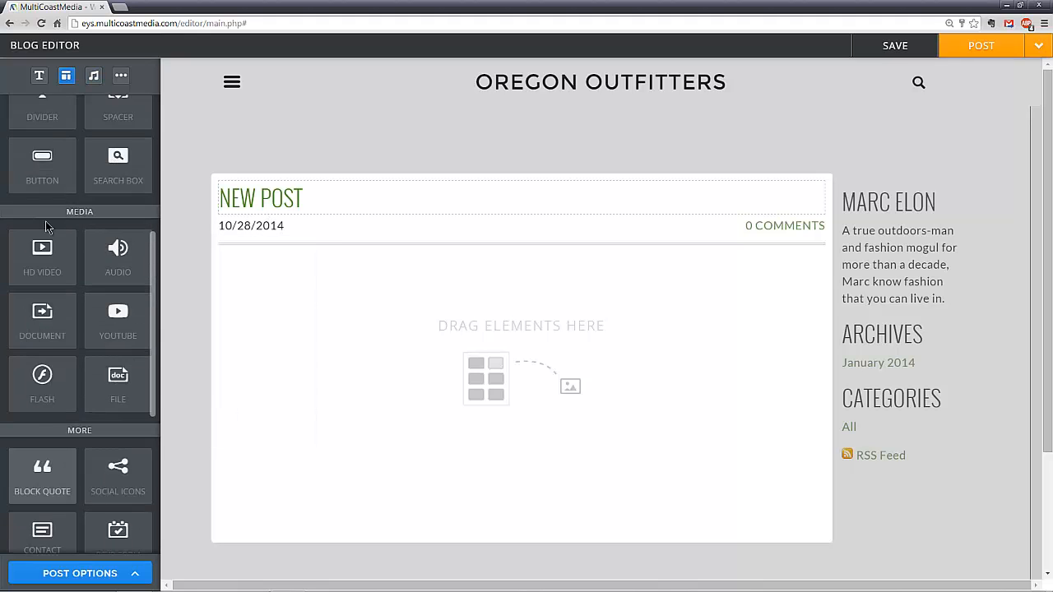
scroll(46, 227, up, 5)
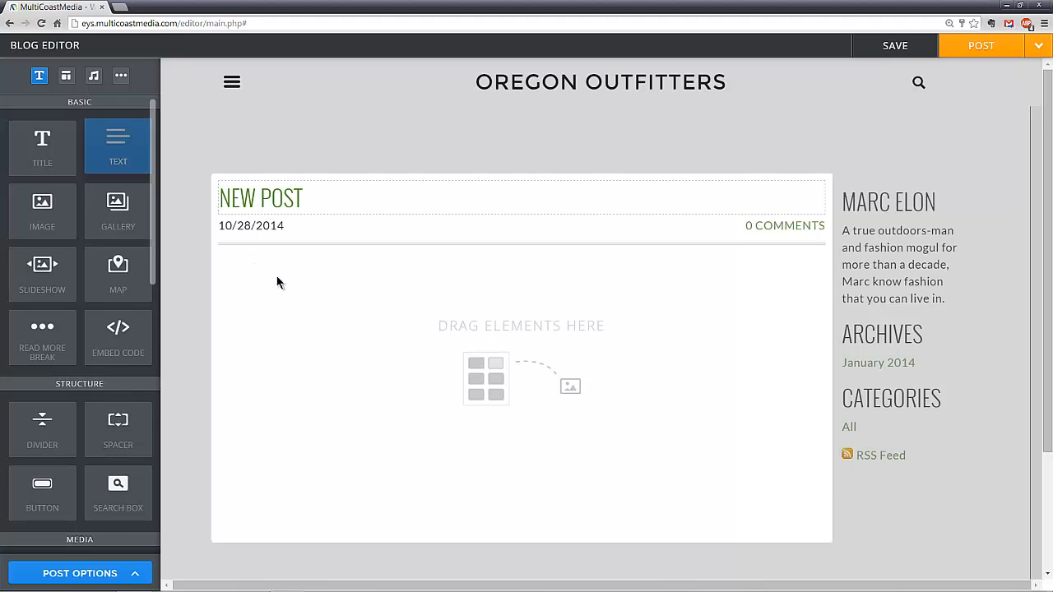
drag(276, 282, 335, 322)
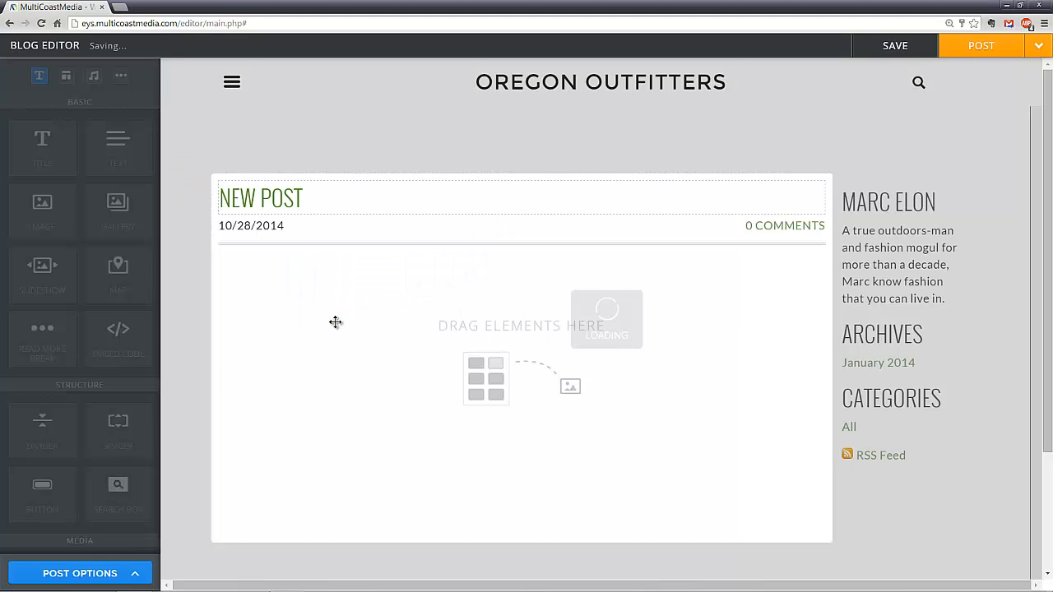
click(305, 268)
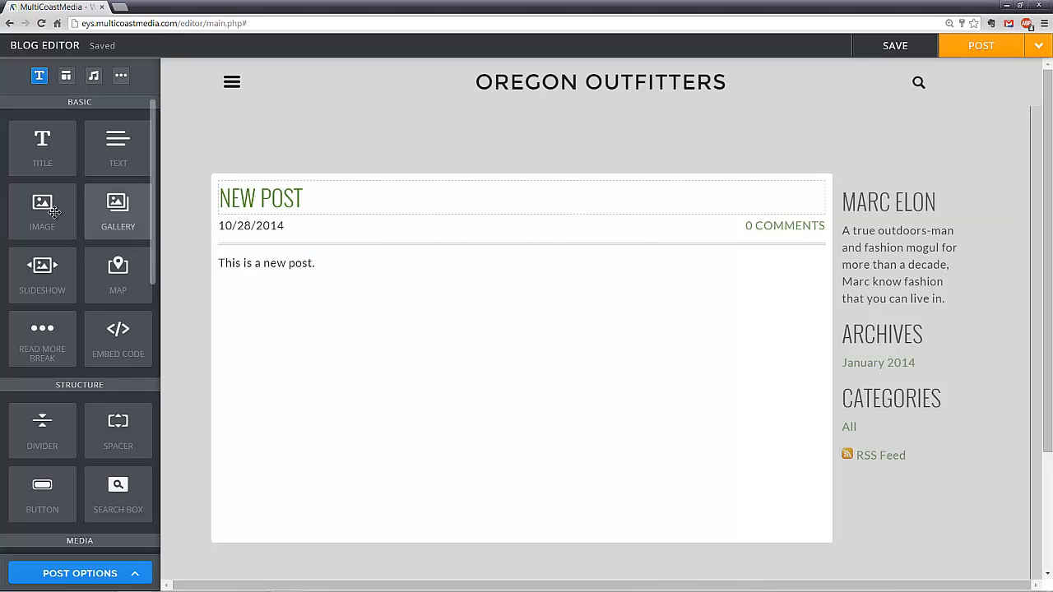
Insert an Image element beside the post's text and upload 20100410 spencer 057.jpg from the computer into it.
drag(42, 210, 228, 265)
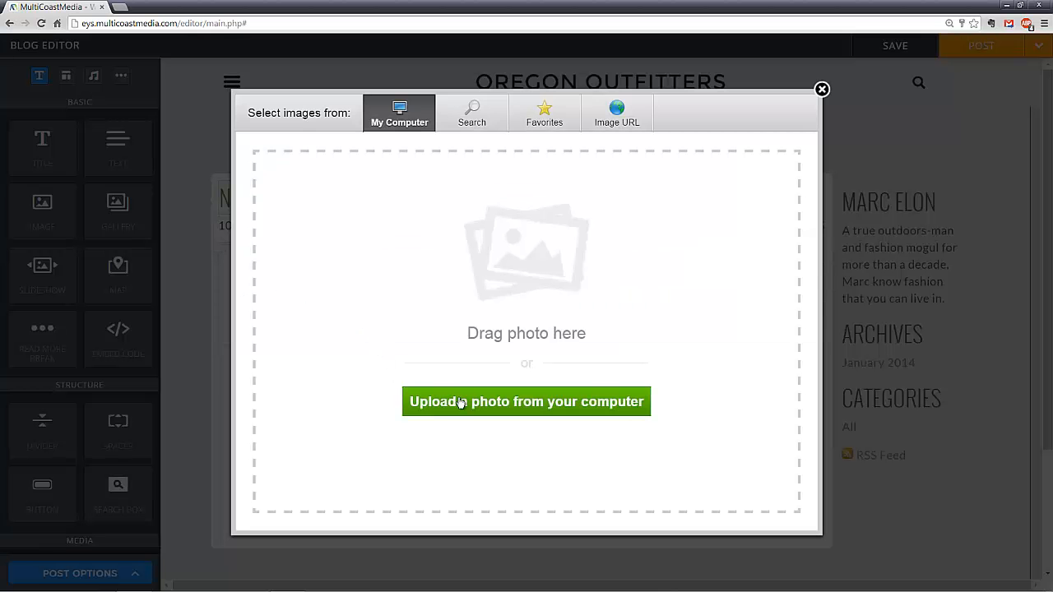
click(460, 402)
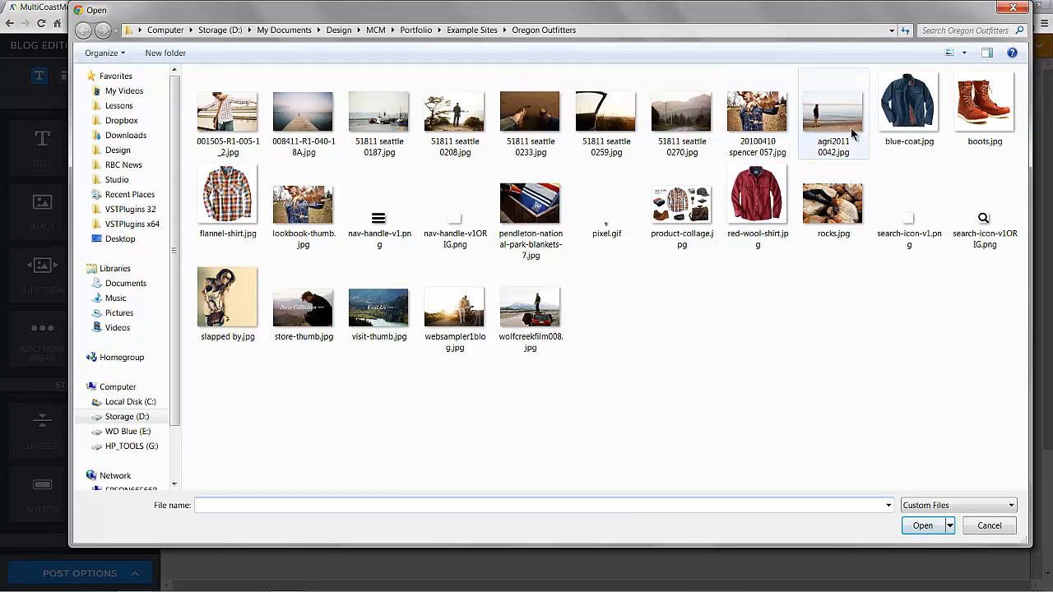
click(777, 125)
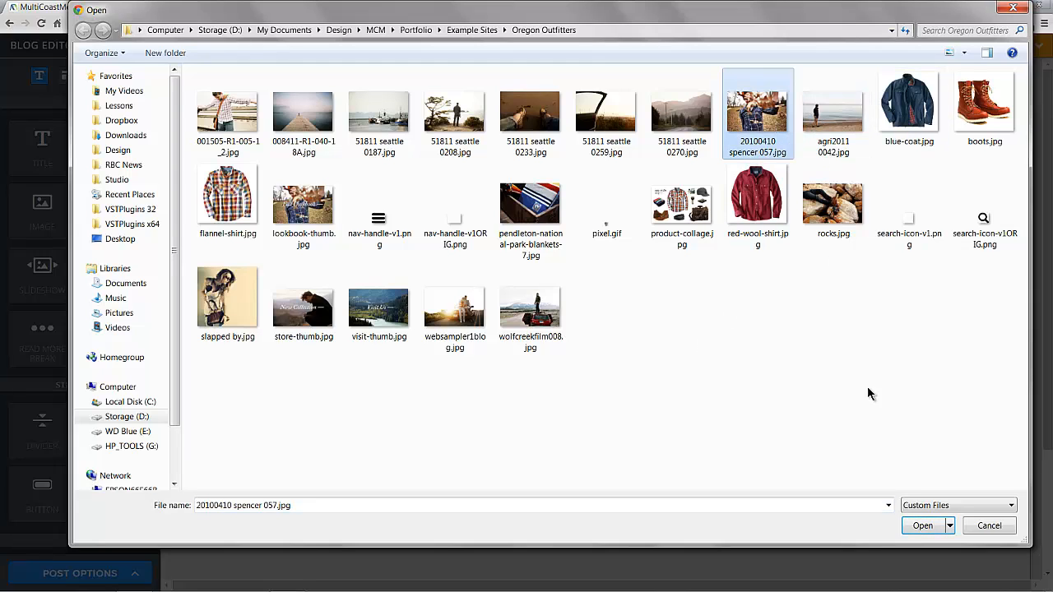
click(925, 528)
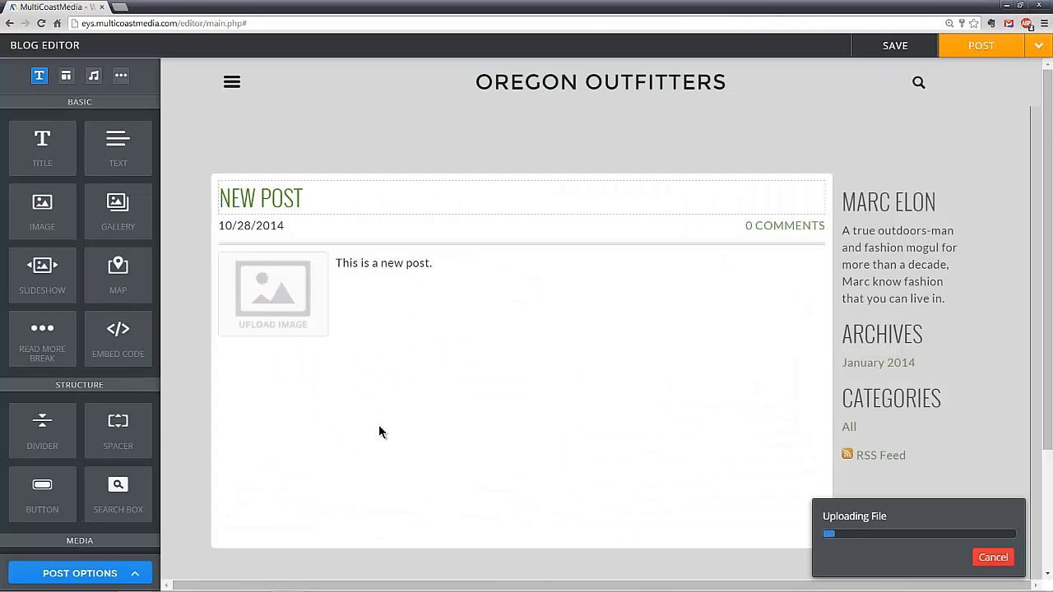
Look over the new blog post with its uploaded image and save it as a draft.
scroll(392, 359, down, 2)
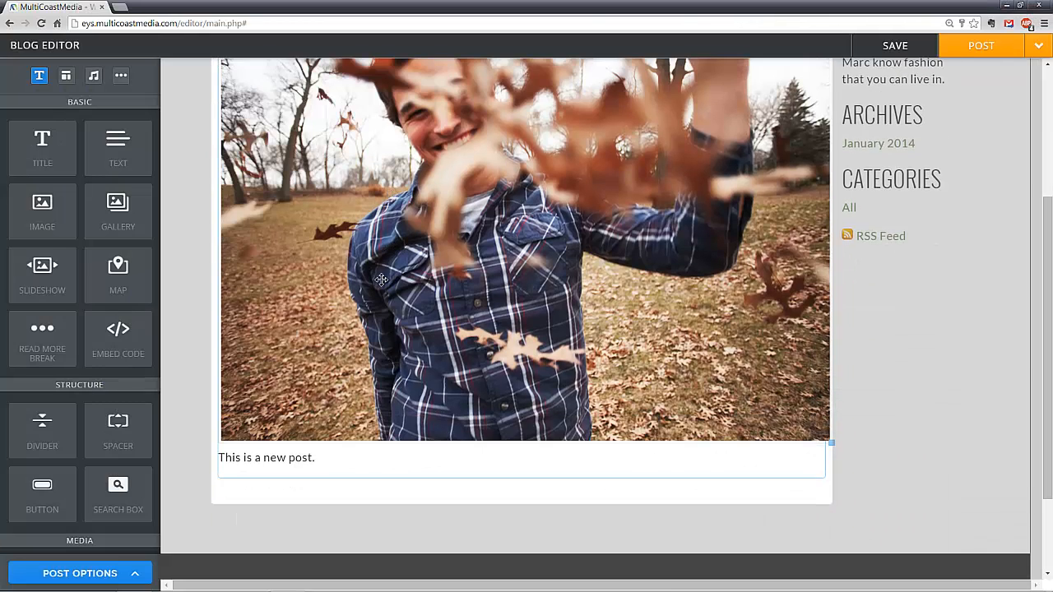
scroll(381, 279, up, 1)
scroll(381, 280, up, 1)
scroll(381, 279, down, 1)
scroll(381, 280, up, 1)
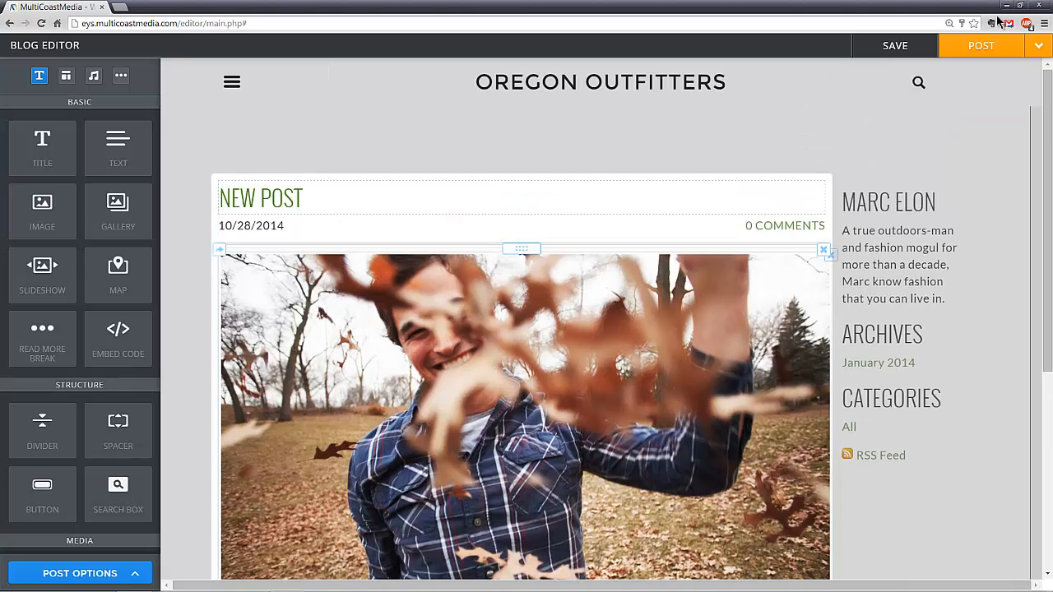
click(1037, 52)
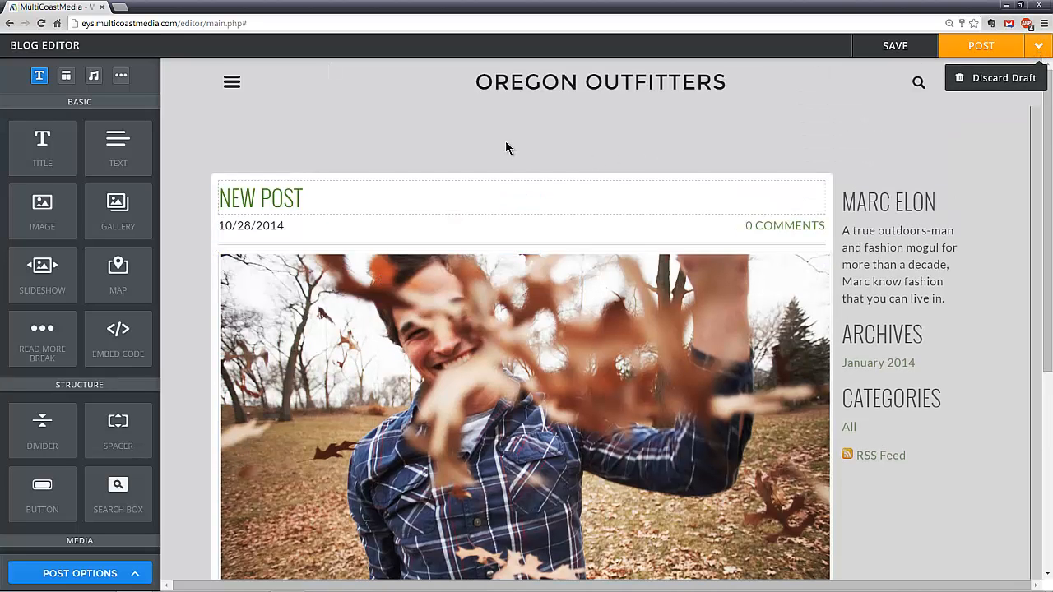
click(895, 46)
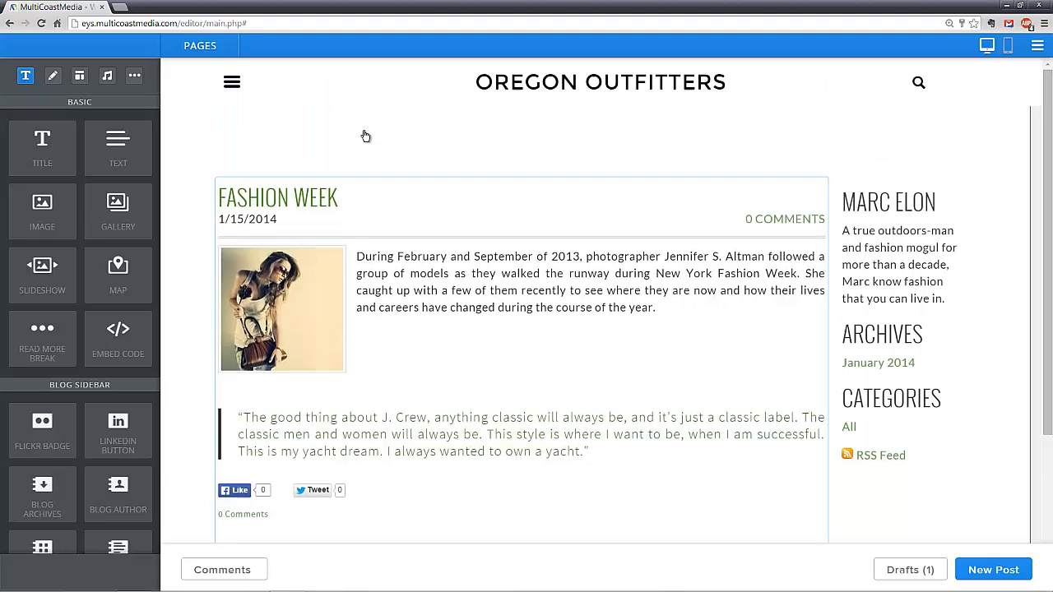
Reopen the New Post draft from the blog's saved drafts for editing.
scroll(364, 137, down, 3)
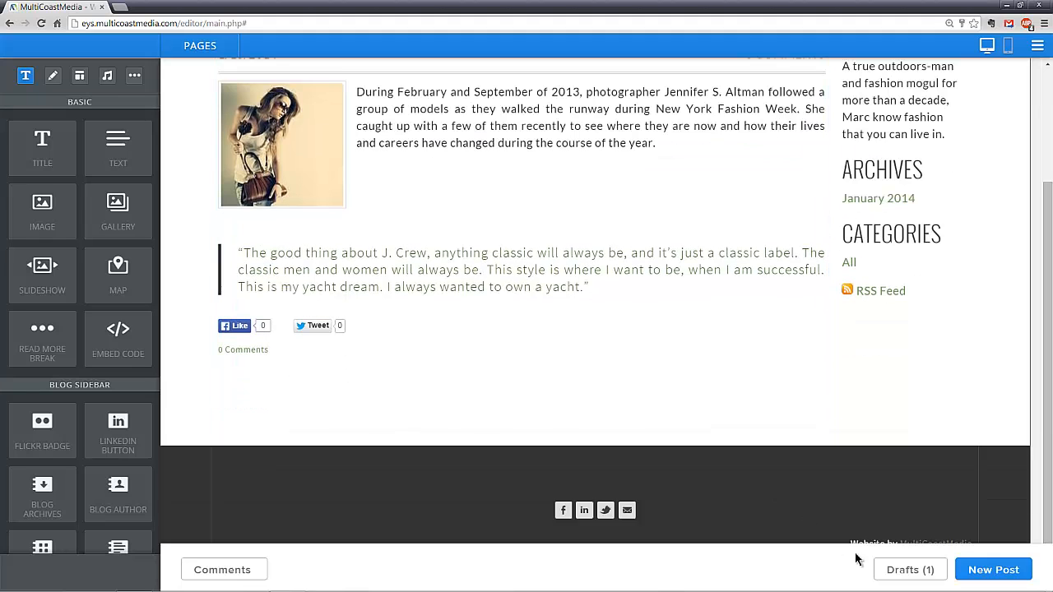
click(921, 569)
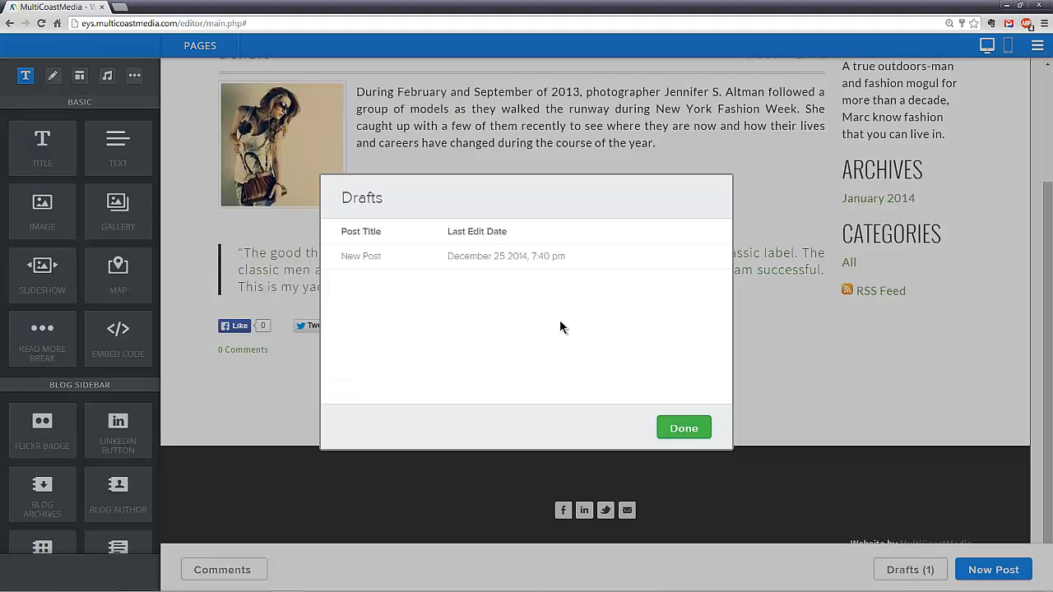
click(364, 260)
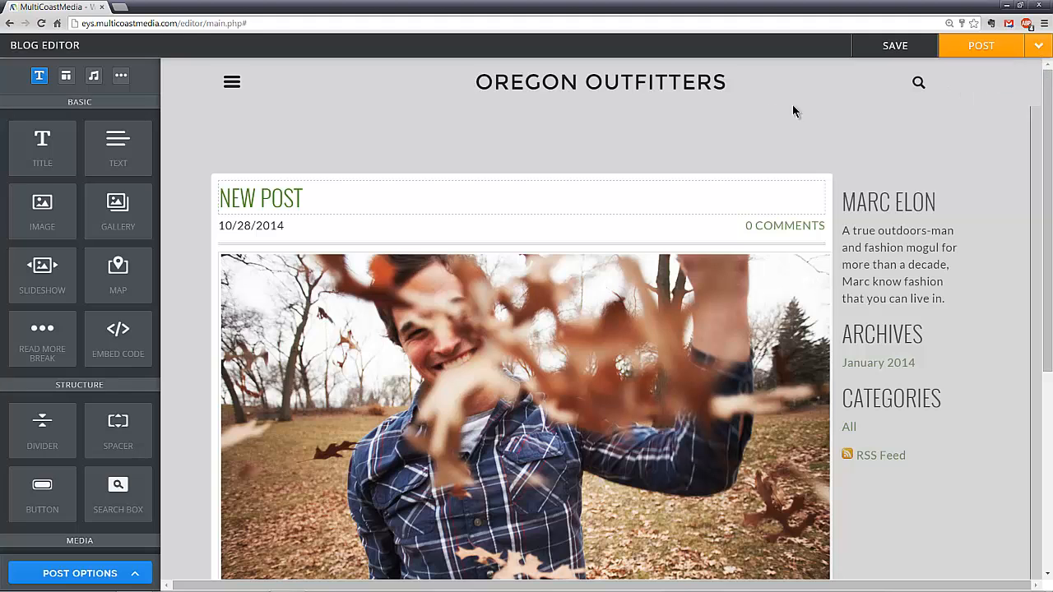
In the post options, switch publishing to Scheduled Time and set it back to Immediately.
click(134, 574)
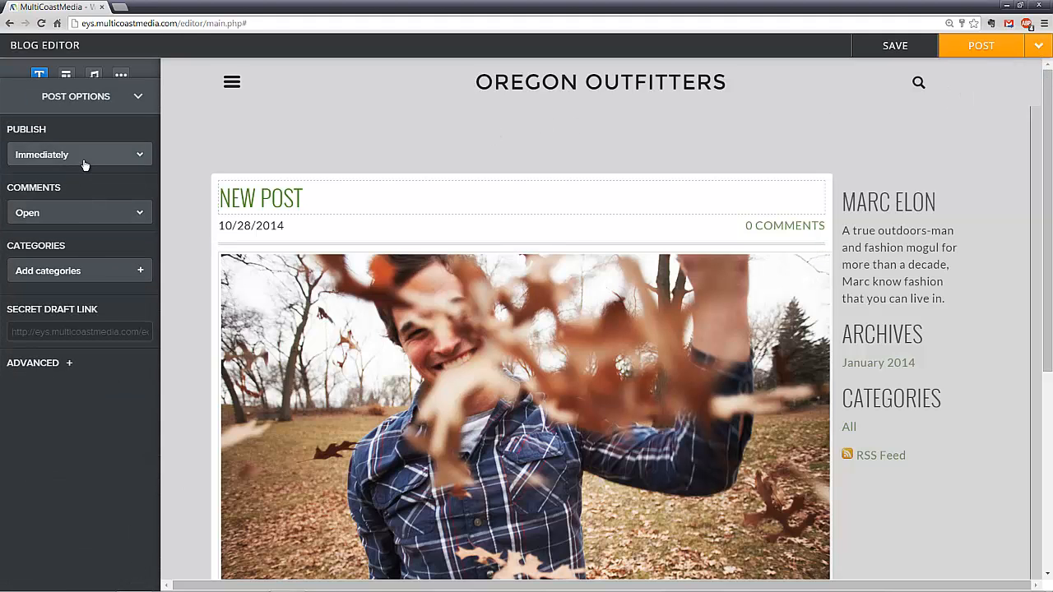
click(84, 156)
click(84, 204)
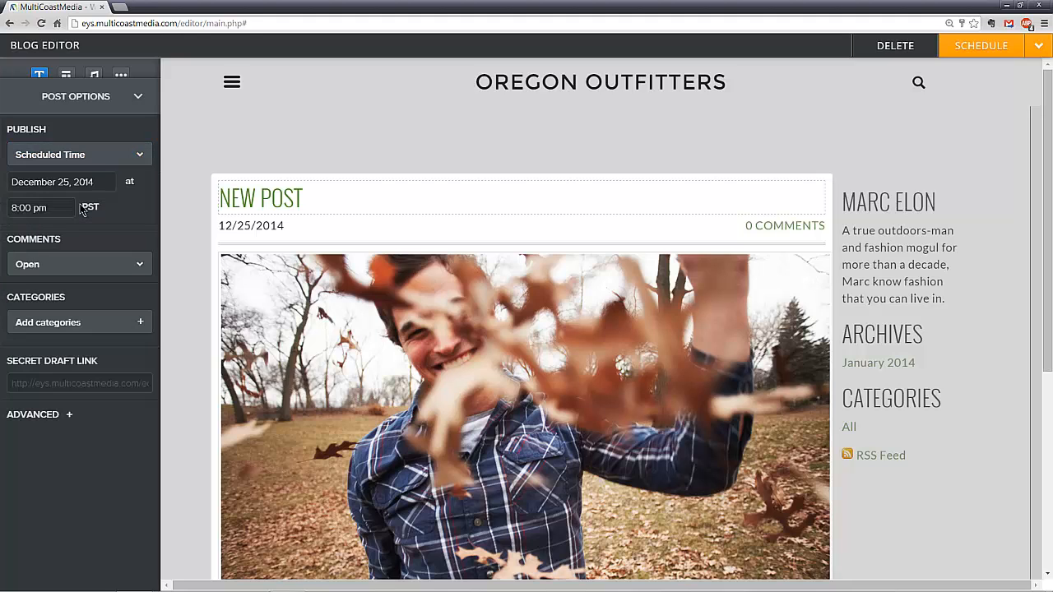
click(107, 161)
click(104, 175)
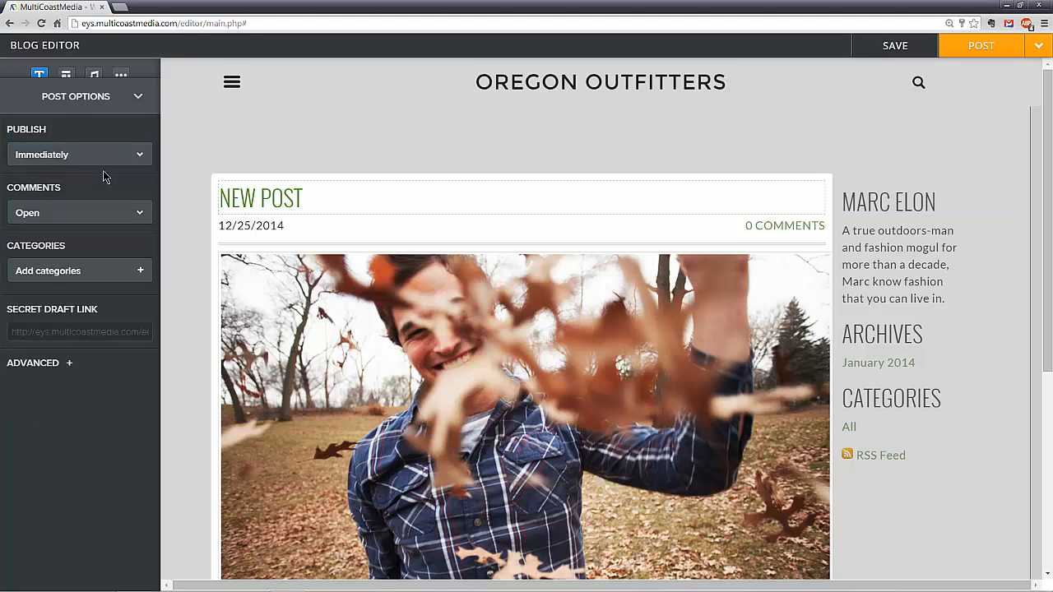
Review the comment choices and the category setting available for the post.
click(107, 215)
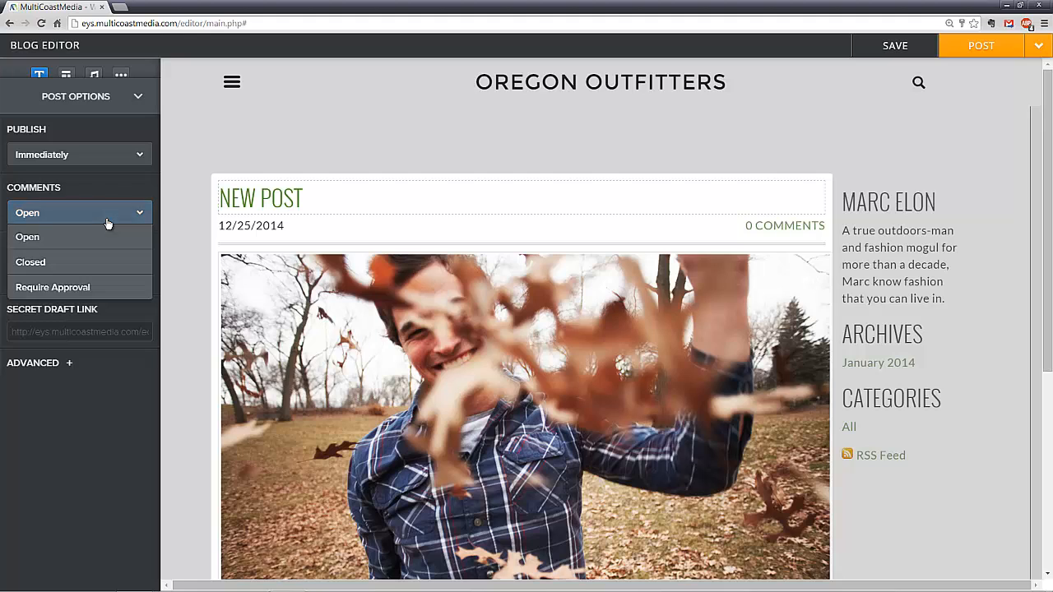
click(111, 216)
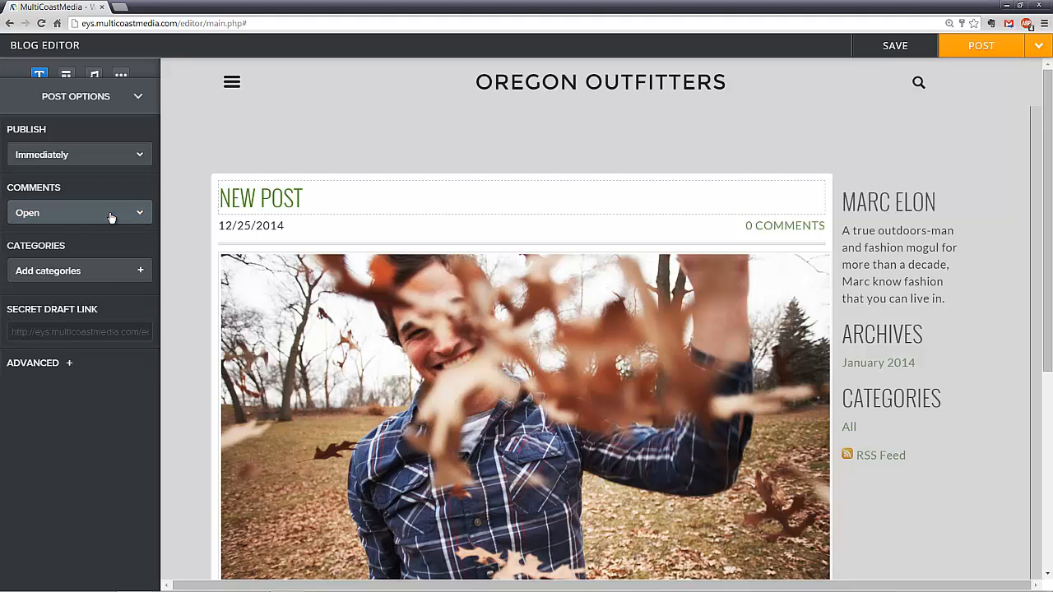
click(117, 277)
click(117, 277)
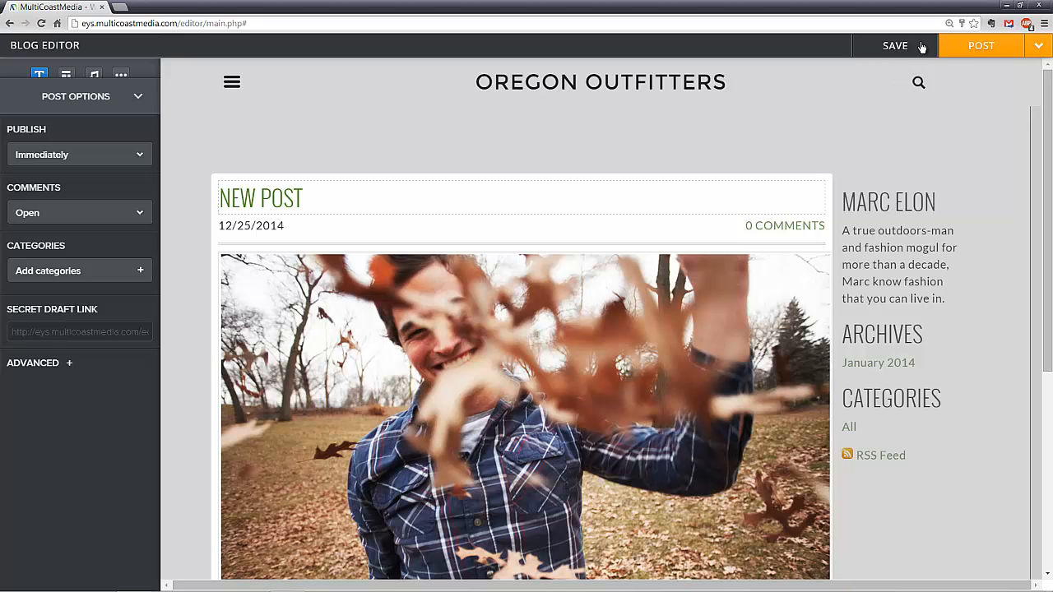
Post the new entry to the Fashion Blog page and look through it there.
click(994, 53)
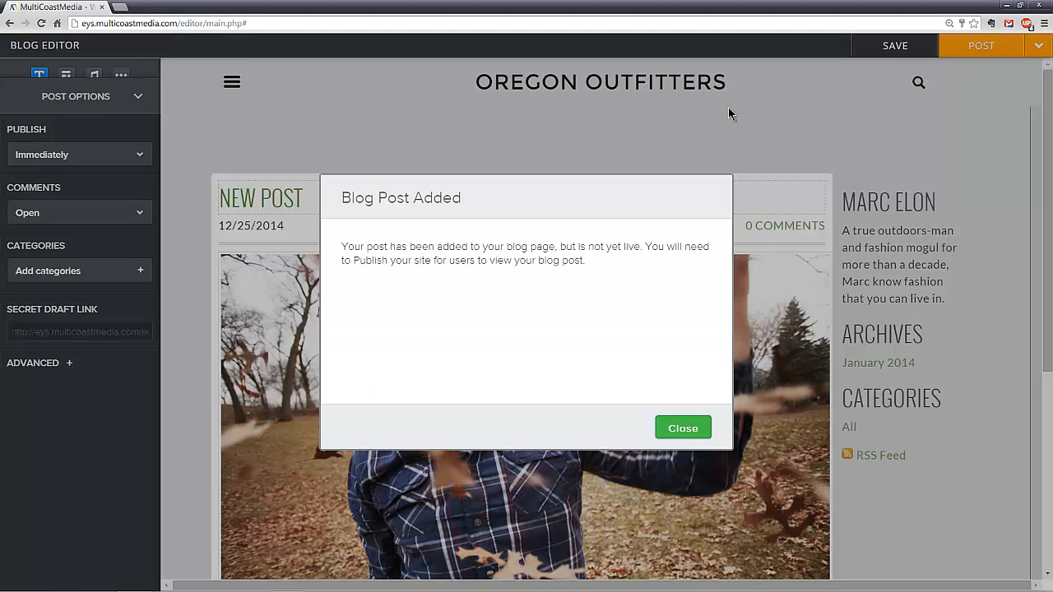
click(687, 429)
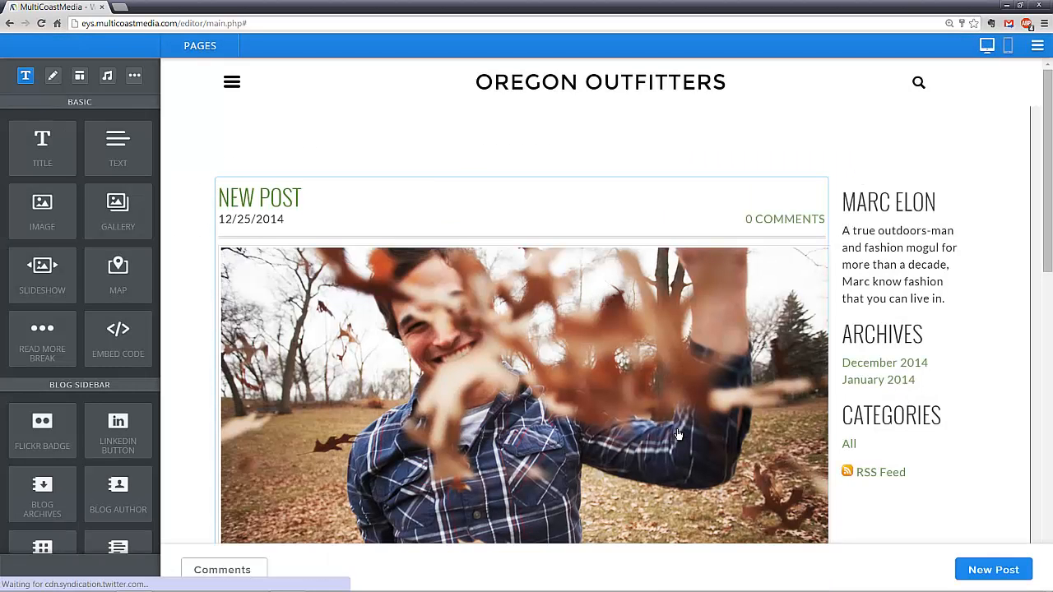
scroll(681, 422, down, 2)
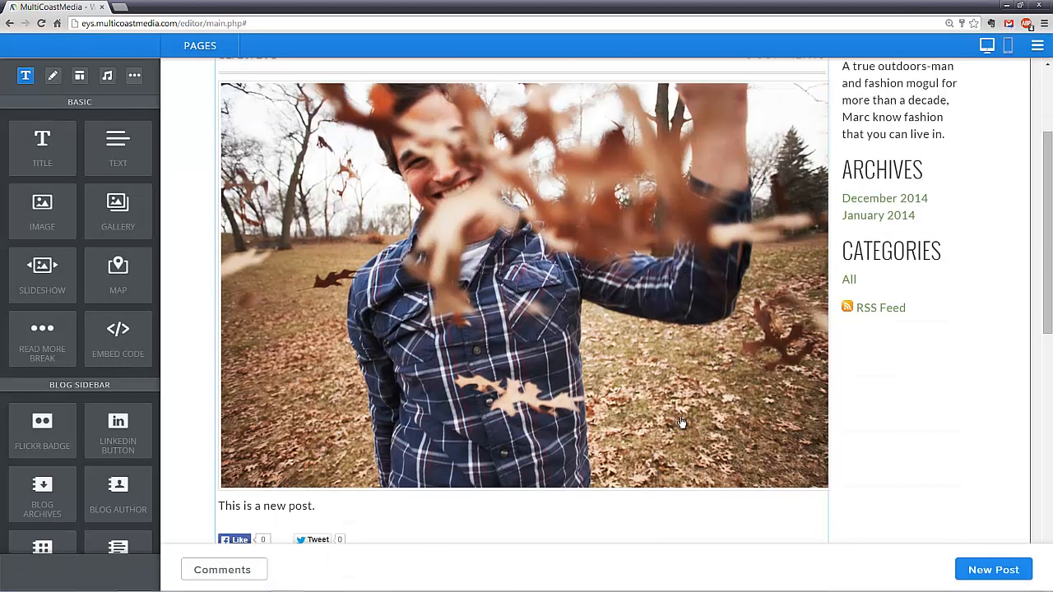
scroll(681, 422, up, 2)
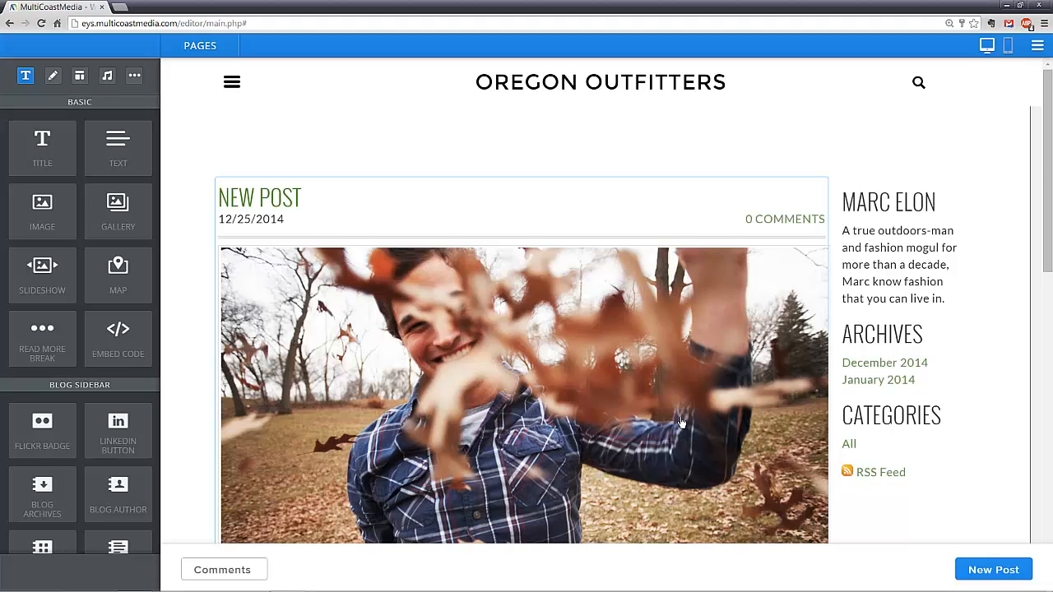
scroll(681, 422, down, 8)
scroll(681, 422, up, 8)
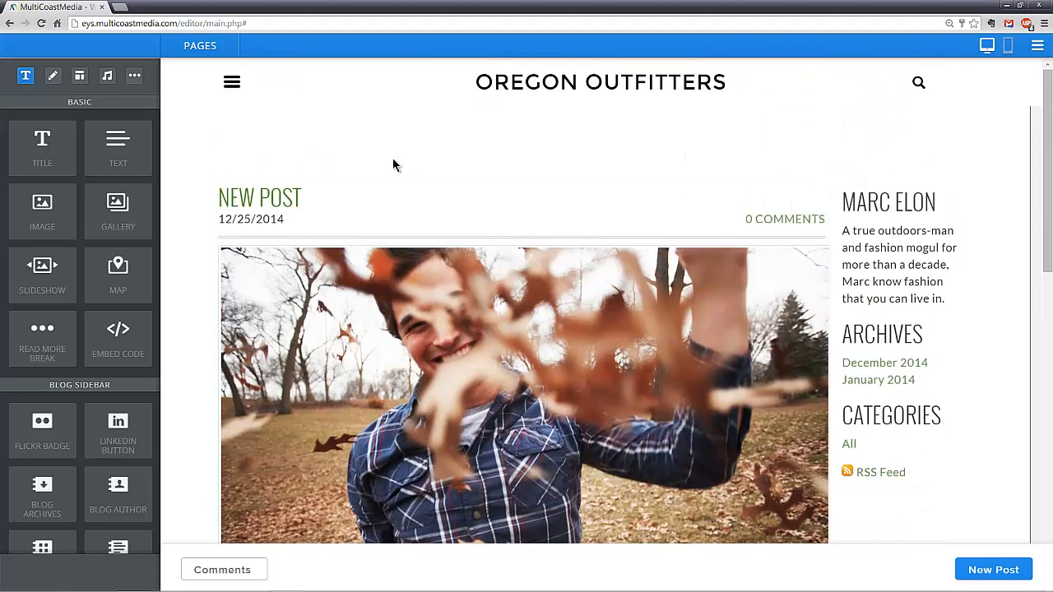
Check which site pages can be edited and exit the website editor.
click(207, 48)
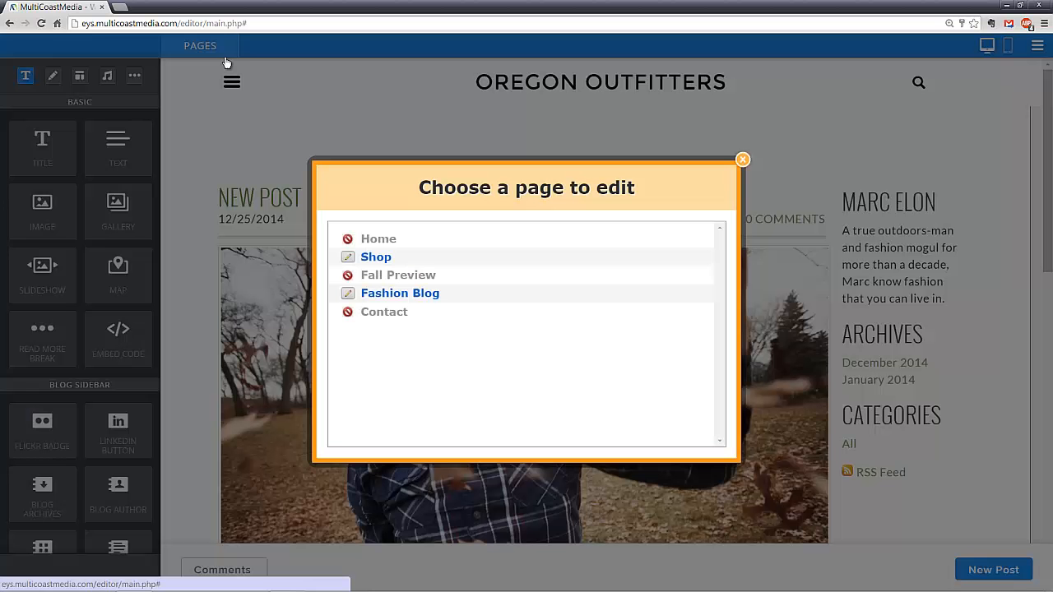
click(741, 159)
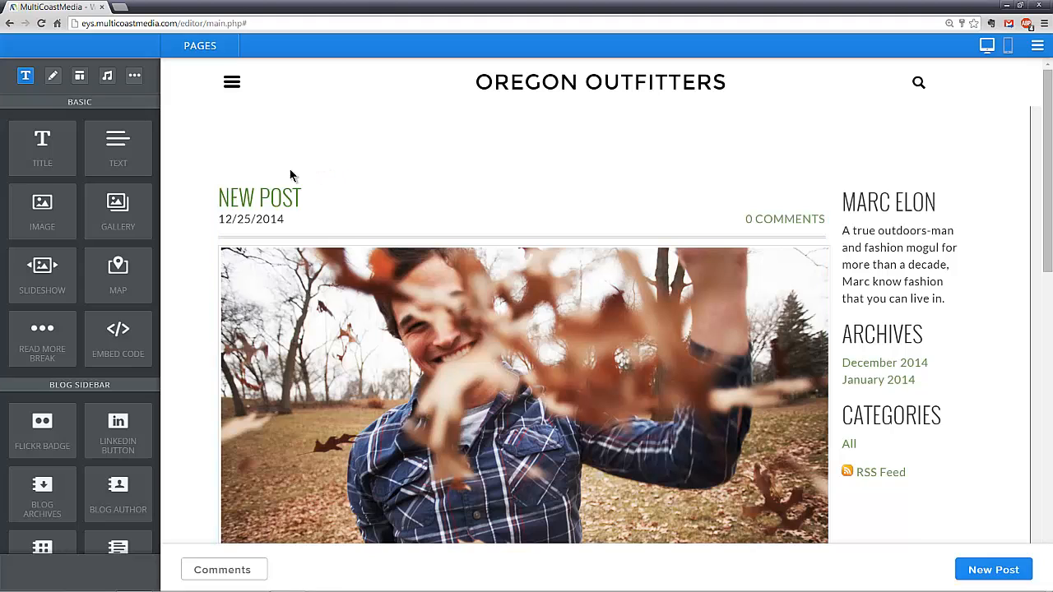
click(1037, 47)
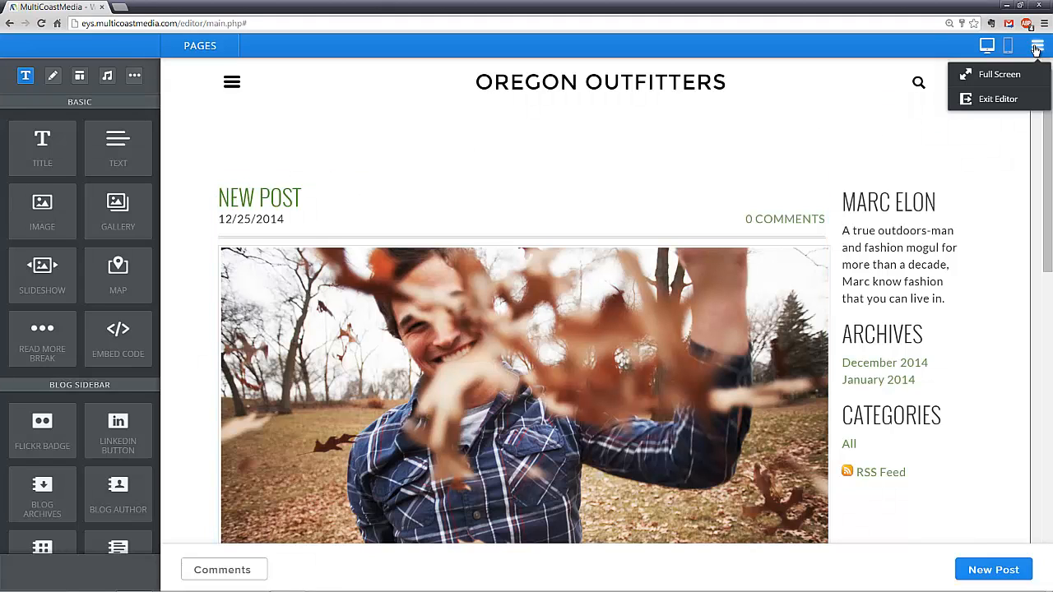
click(1000, 100)
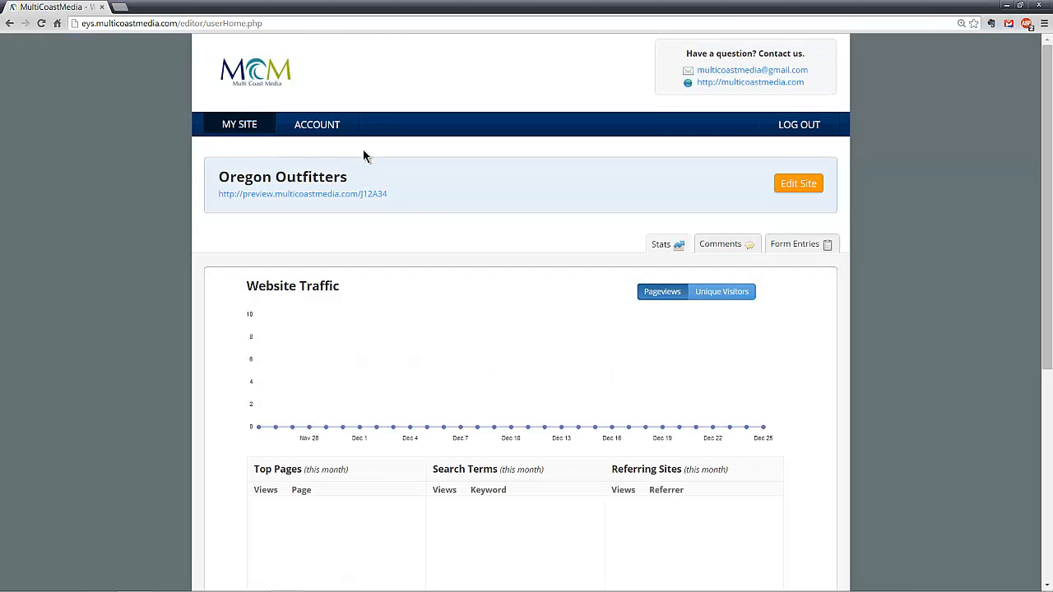
Open the Oregon Outfitters preview site and look through its entire home page.
click(304, 196)
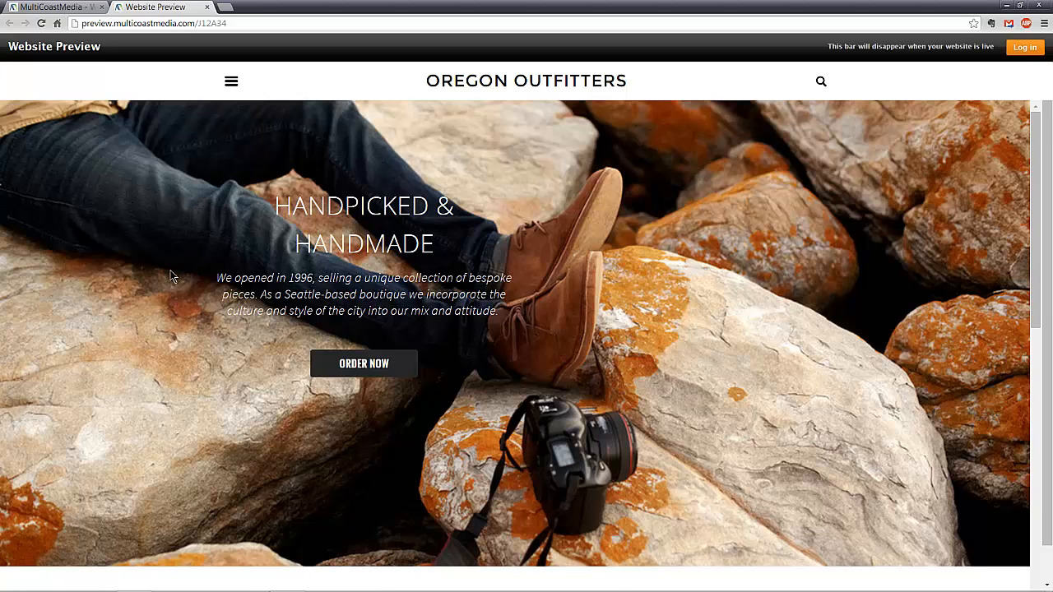
scroll(170, 276, down, 5)
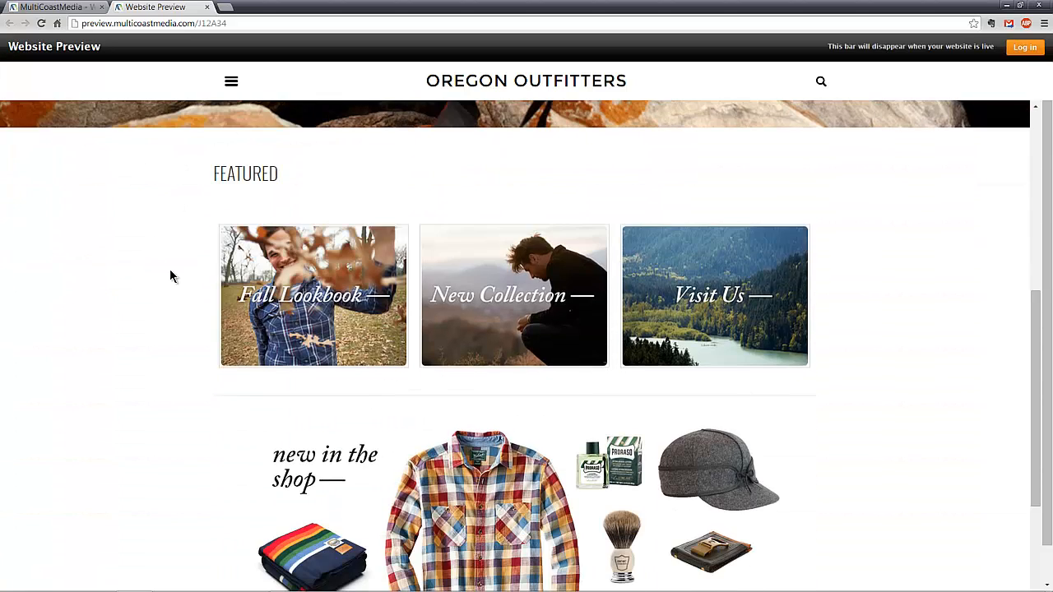
scroll(170, 276, down, 4)
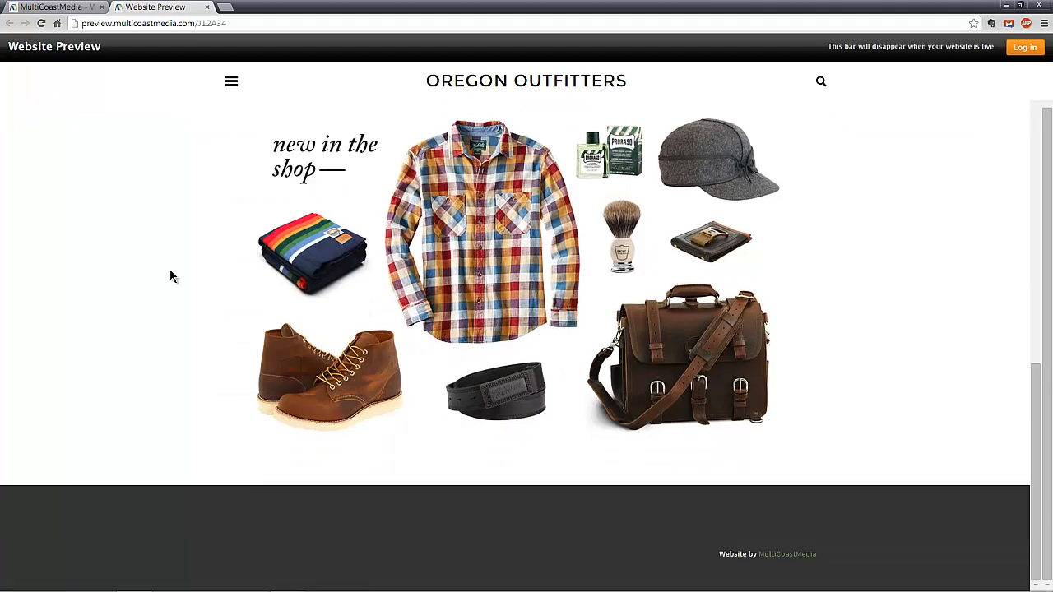
scroll(170, 276, up, 9)
Open the Shop page in the preview and check the Blue Coat product among the listings.
click(238, 87)
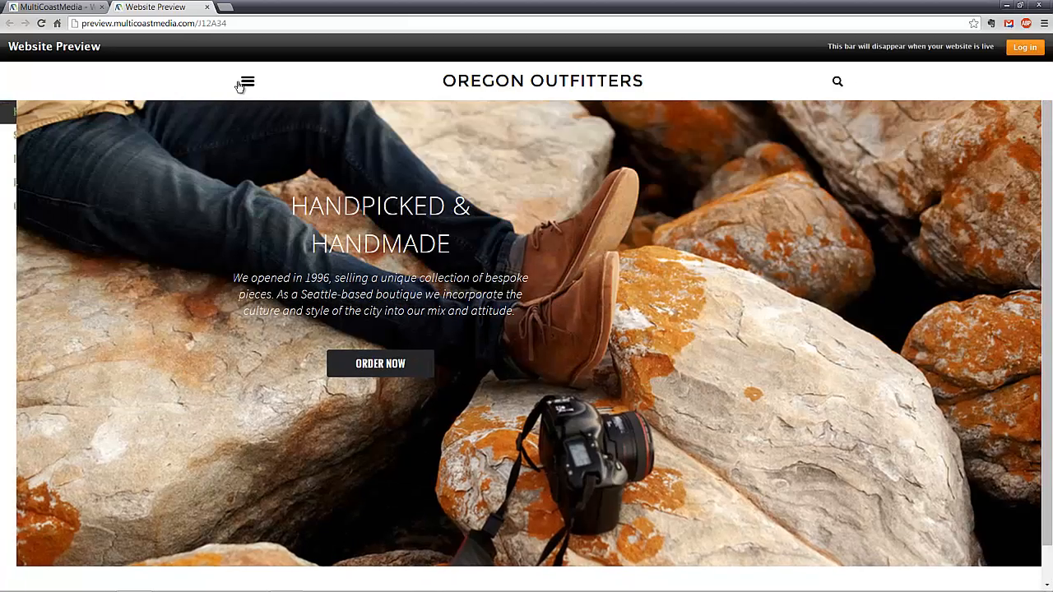
click(65, 142)
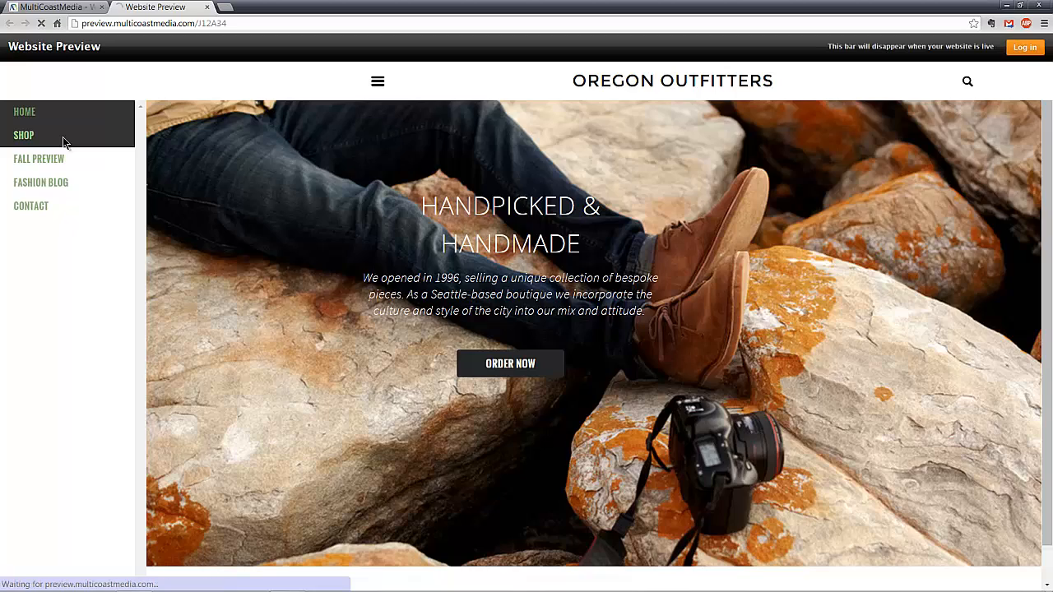
scroll(145, 266, down, 2)
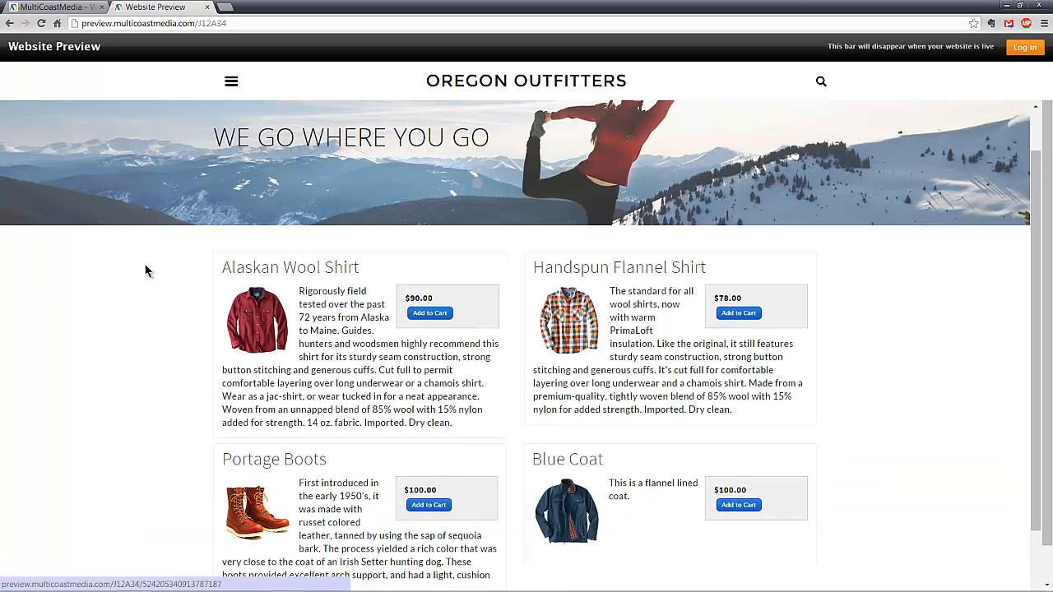
scroll(144, 266, up, 2)
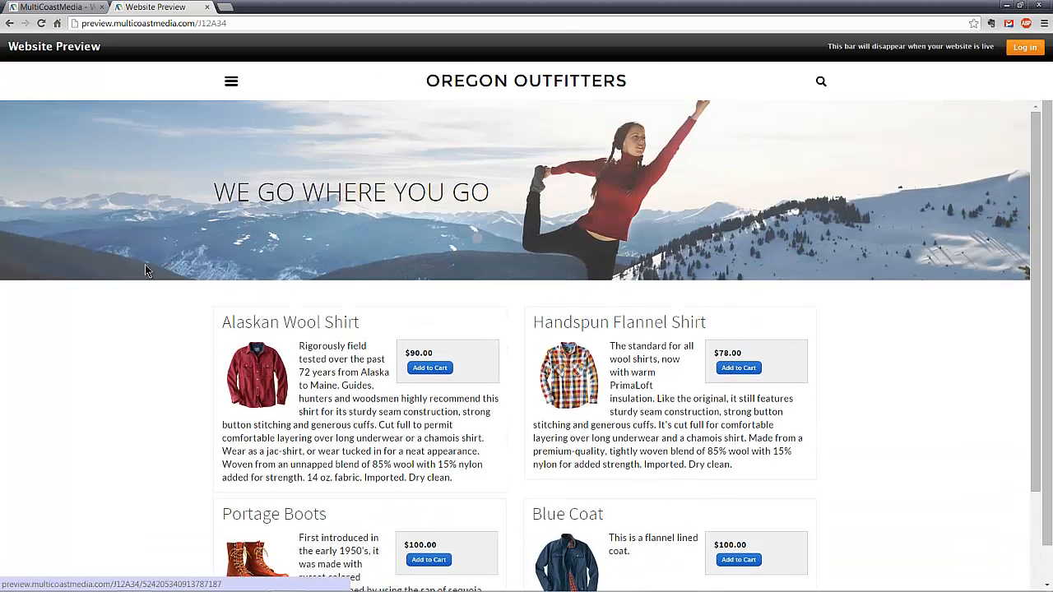
Open the Fashion Blog page in the preview and check the new post above the Fashion Week entry.
click(231, 81)
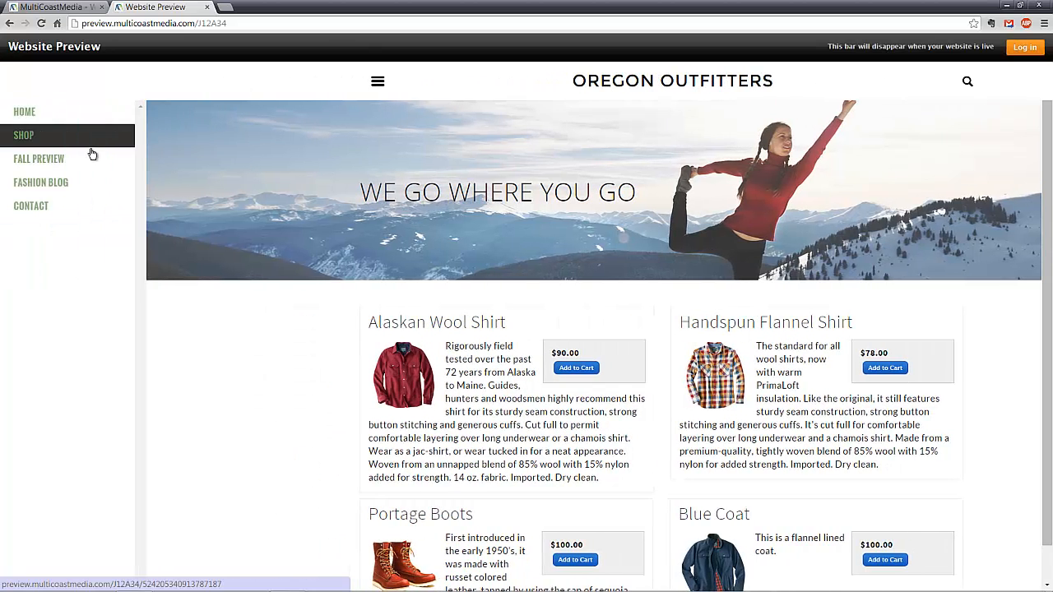
click(69, 183)
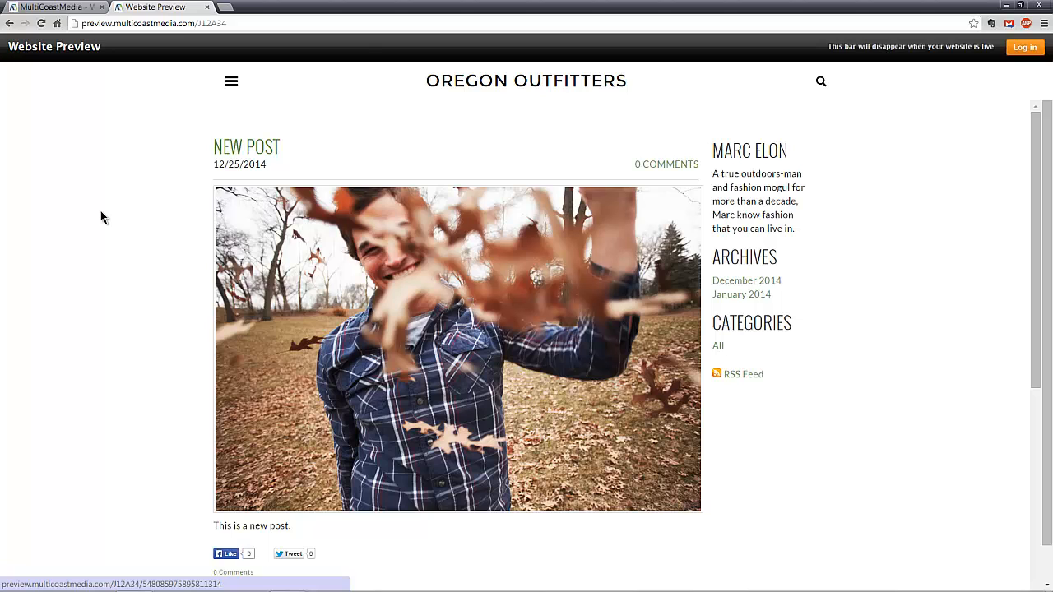
scroll(101, 212, down, 6)
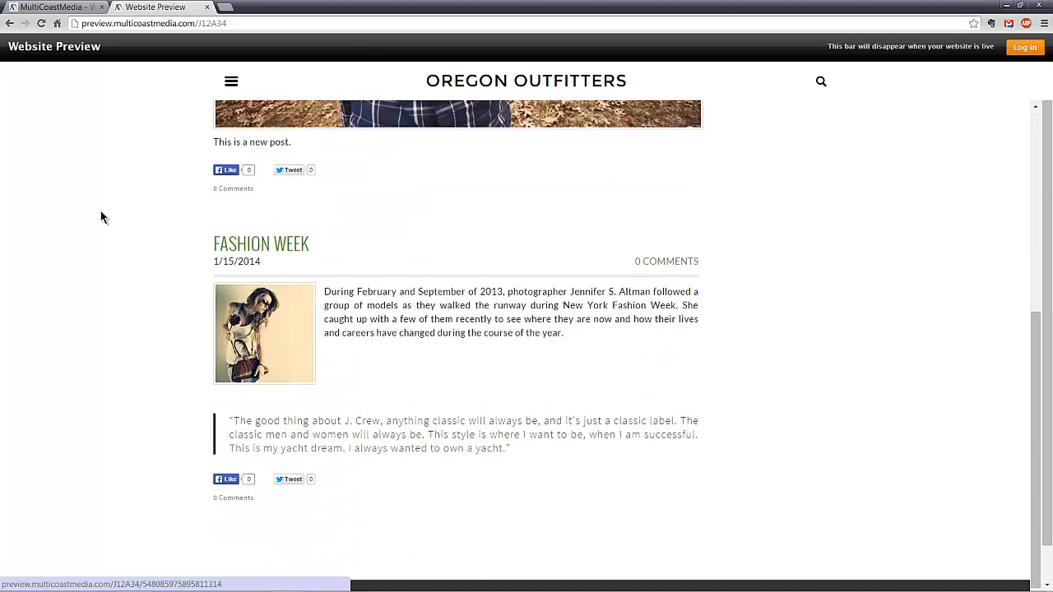
scroll(101, 217, up, 6)
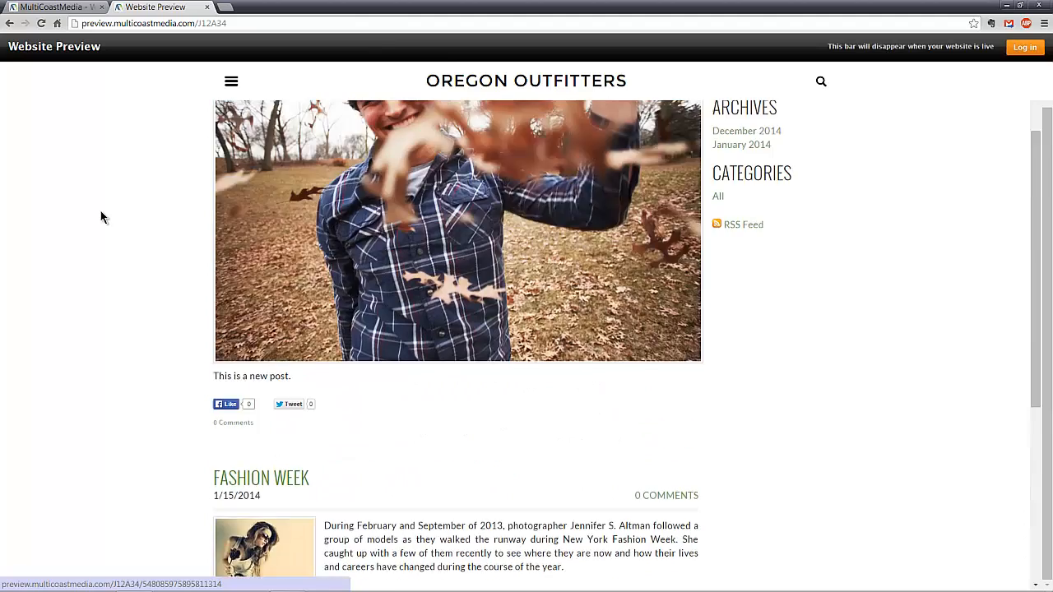
Open the Fall Preview page of the preview site and look through its photo gallery.
click(231, 82)
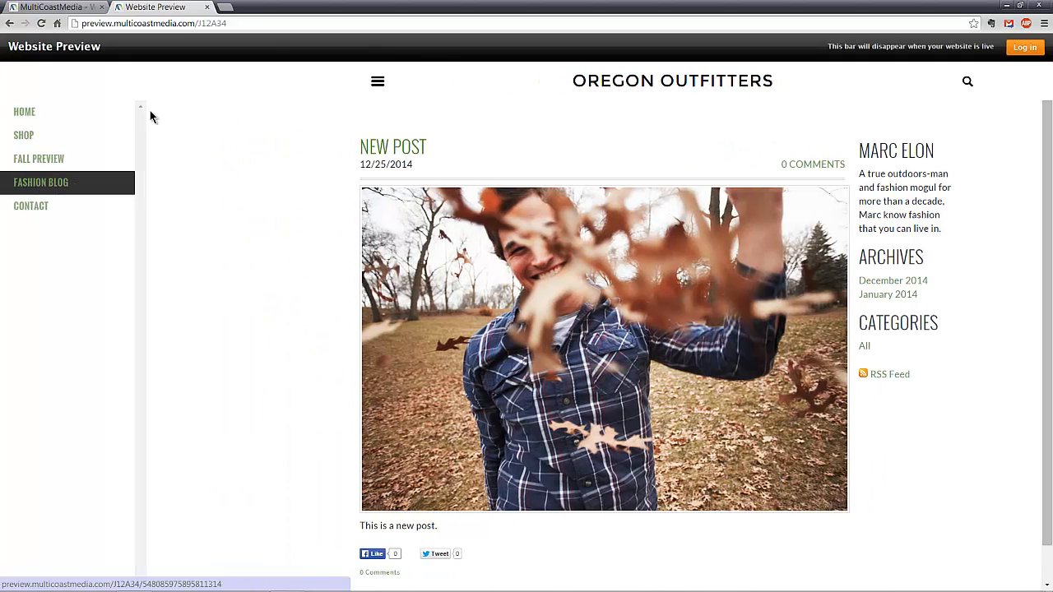
click(87, 159)
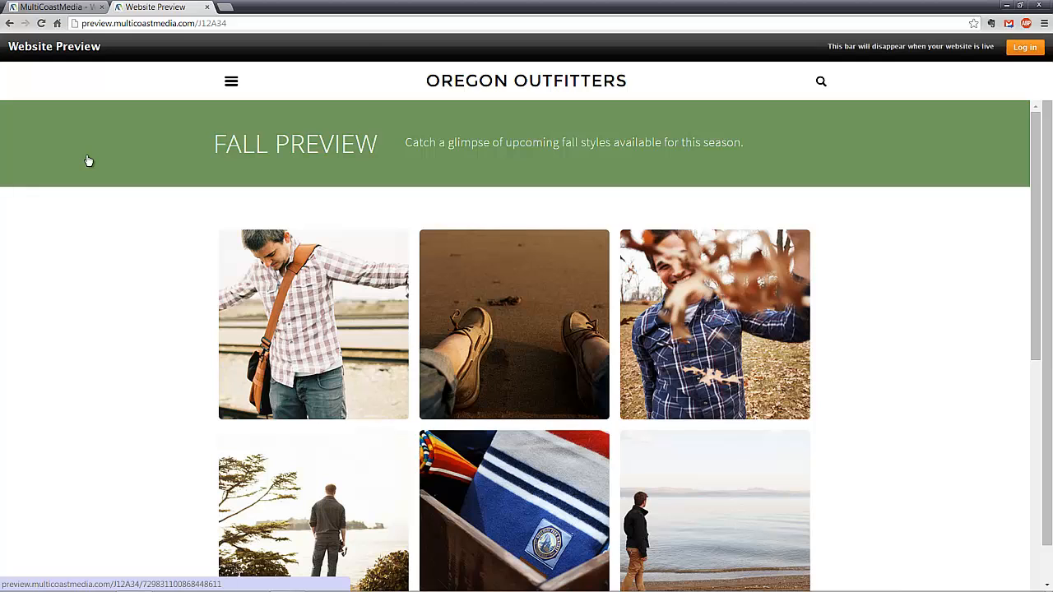
scroll(89, 160, down, 4)
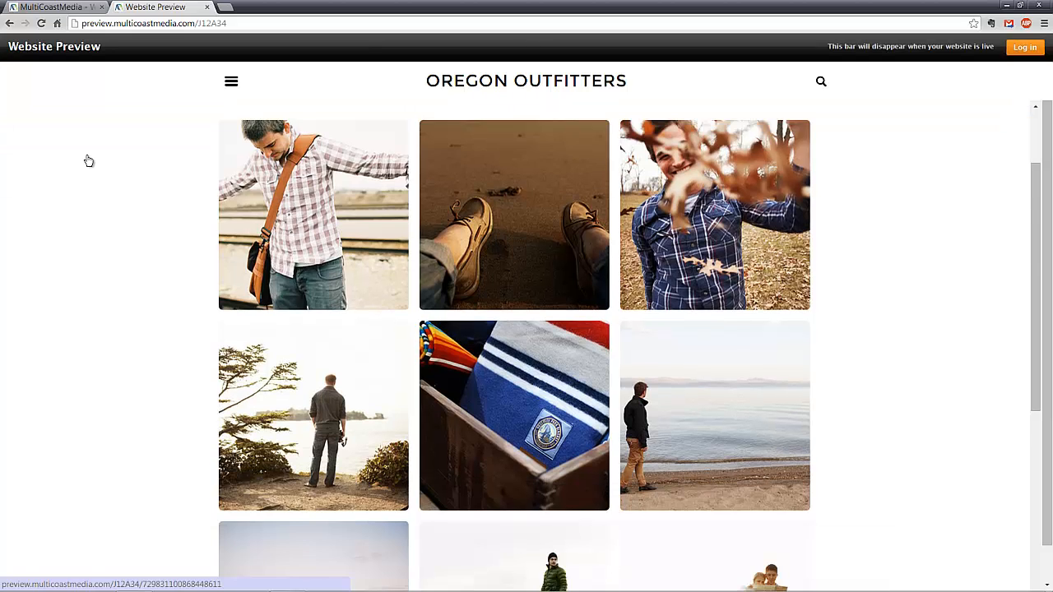
scroll(89, 160, down, 3)
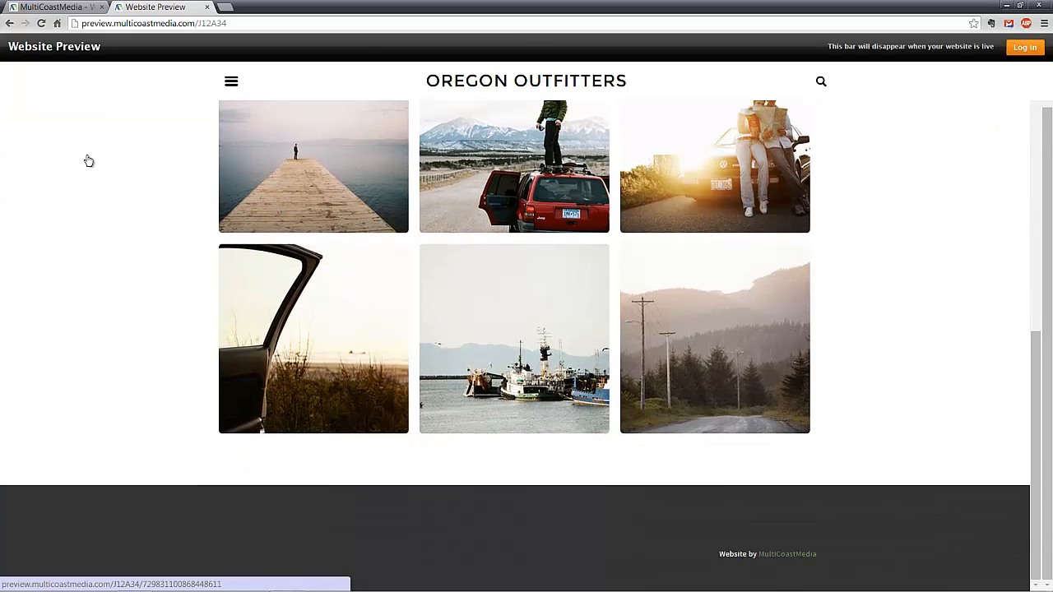
scroll(83, 169, up, 8)
scroll(90, 164, up, 1)
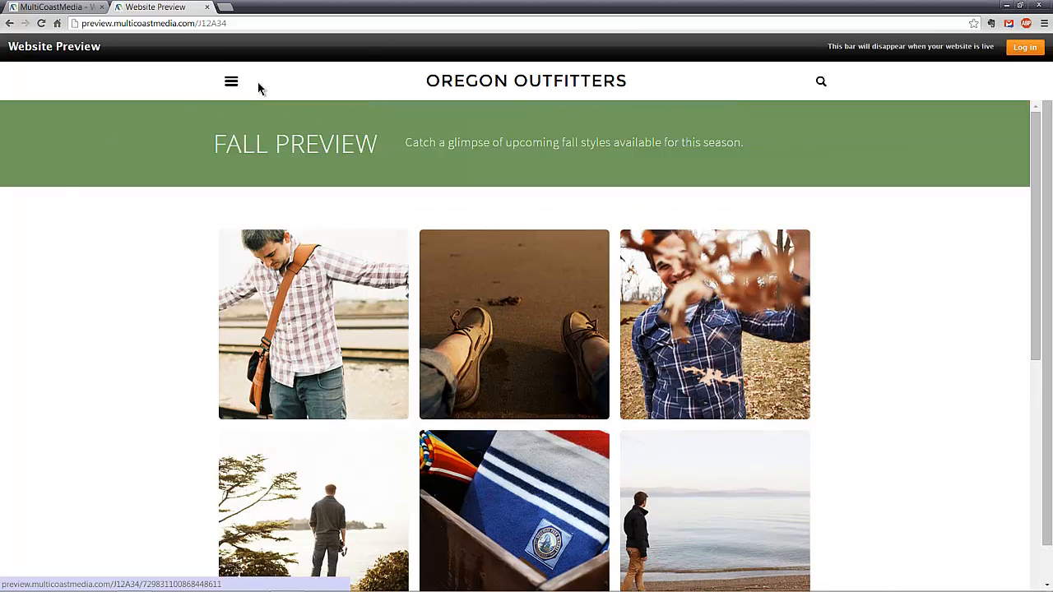
Open the Contact page of the preview site to view its mailing list form.
click(234, 83)
click(50, 207)
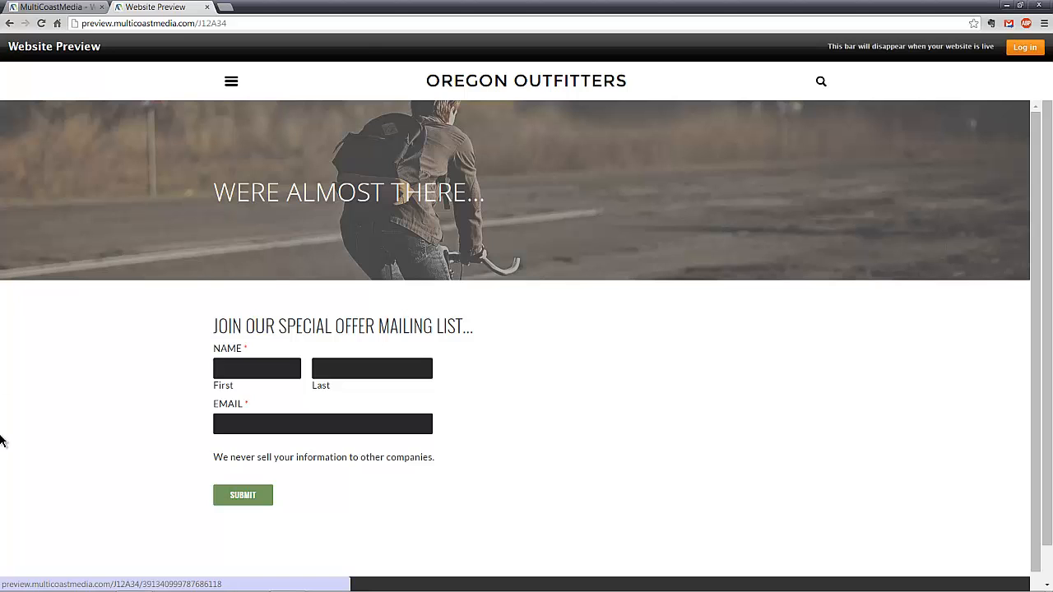
mouse_move(88, 582)
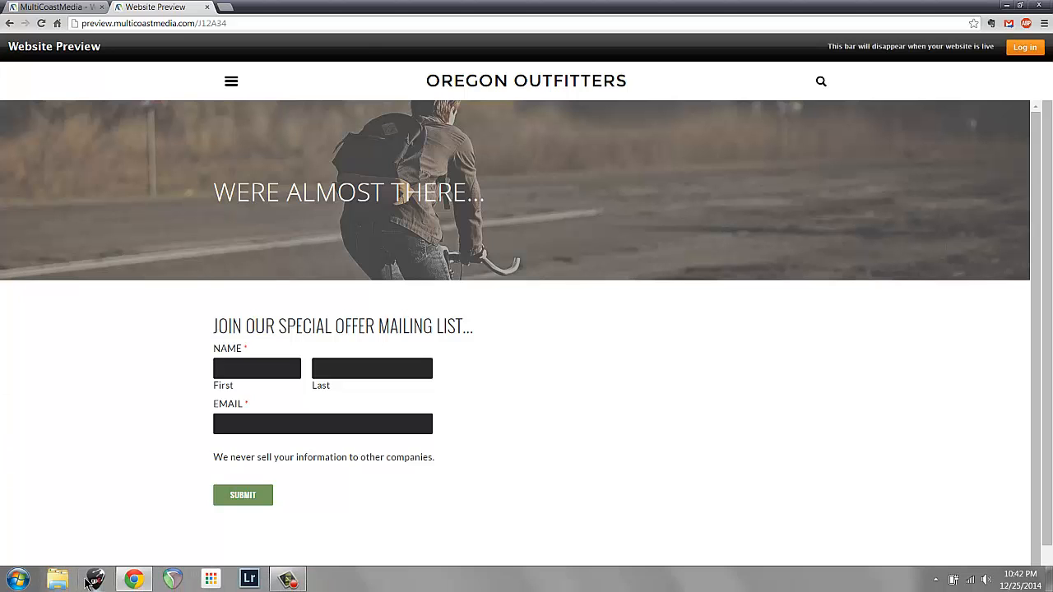